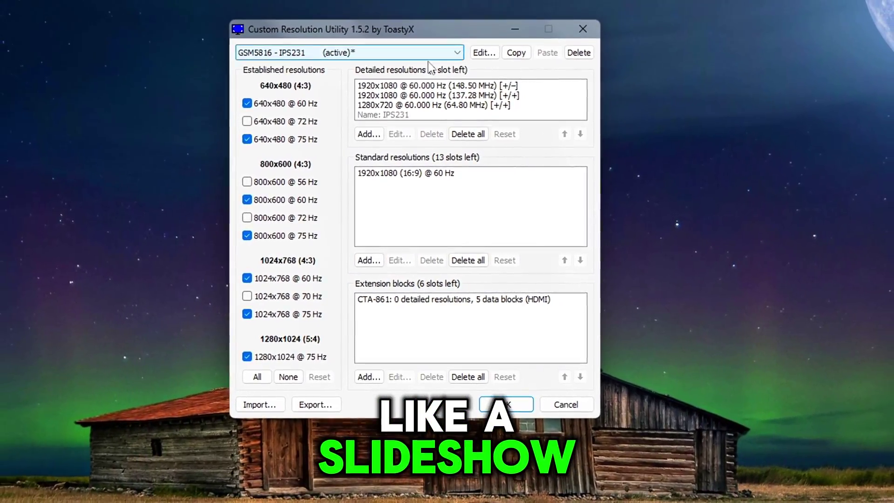
- In CRU, select the IPS231 monitor and start adding a custom detailed resolution
click(426, 53)
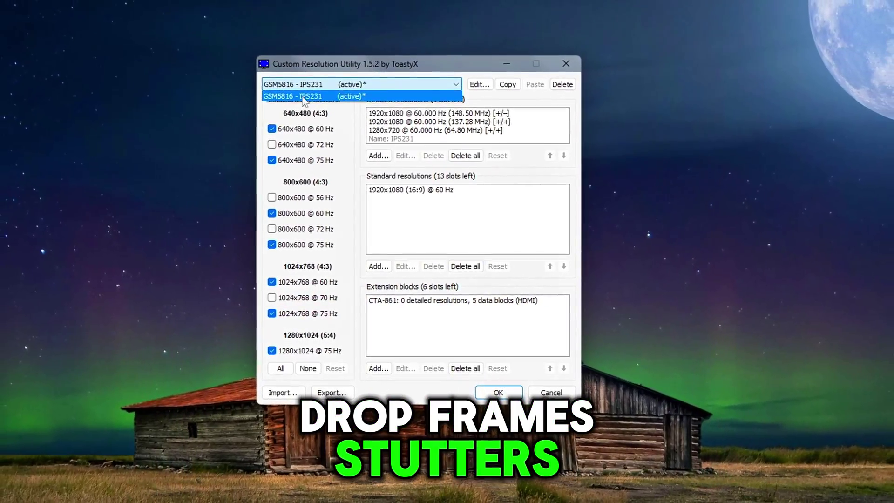
click(302, 99)
click(378, 155)
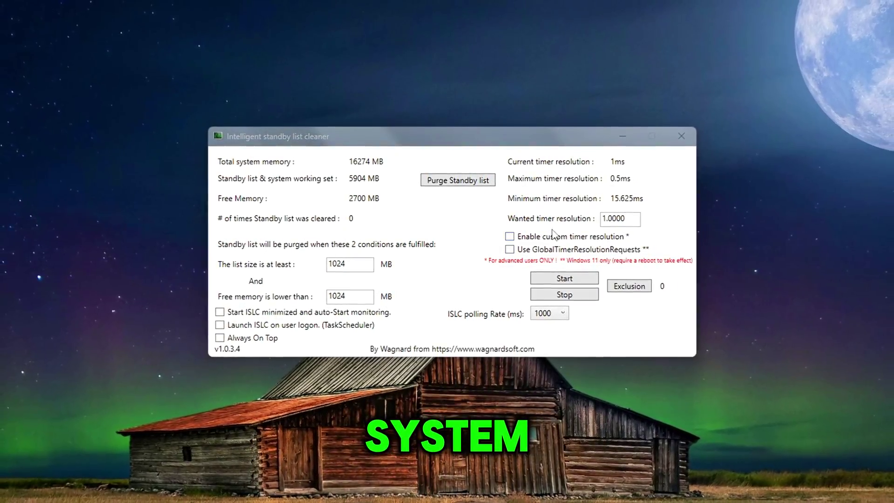
- Enable ISLC's custom timer resolution, then select Microsoft XPS Document Writer in Windows features
click(552, 235)
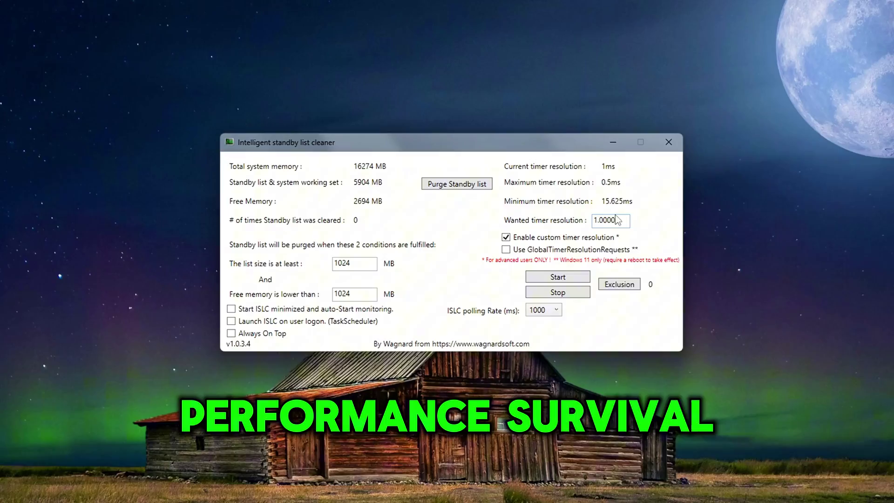
double_click(605, 220)
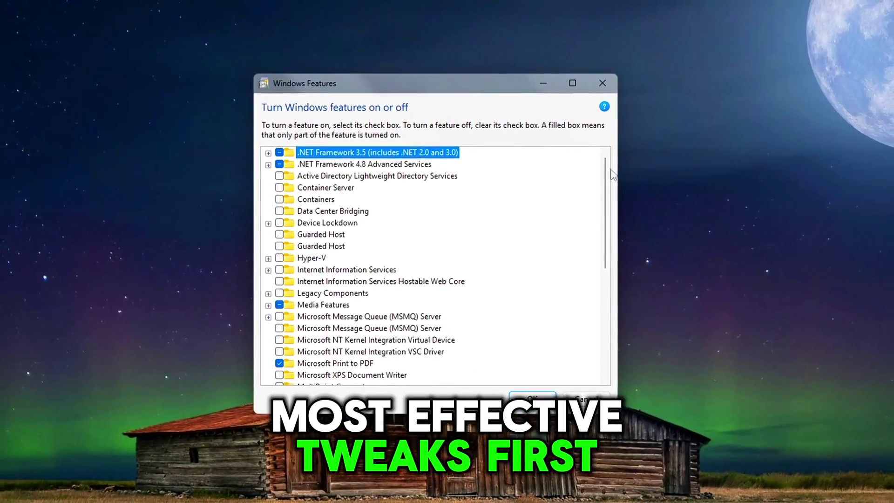
drag(605, 175, 593, 222)
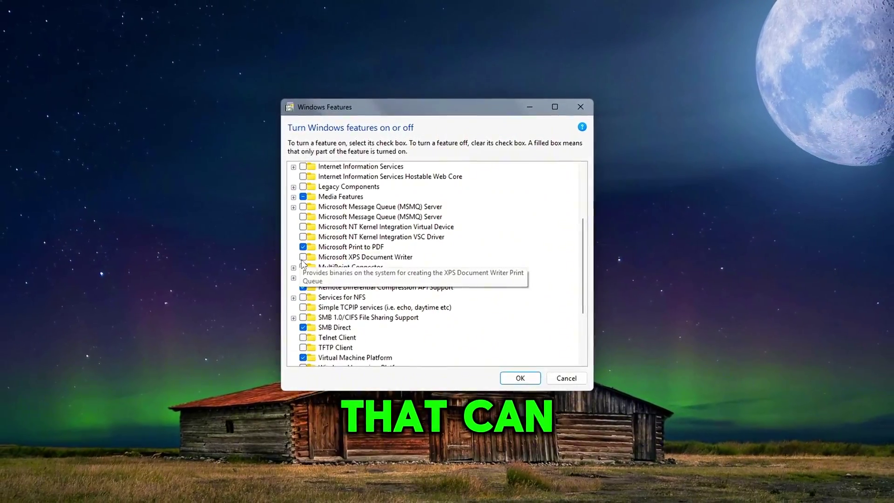
click(349, 257)
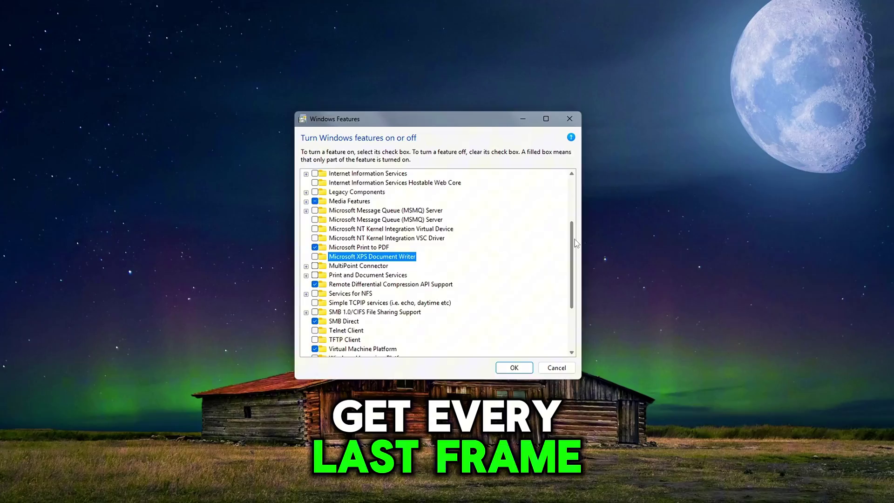
drag(575, 242, 563, 275)
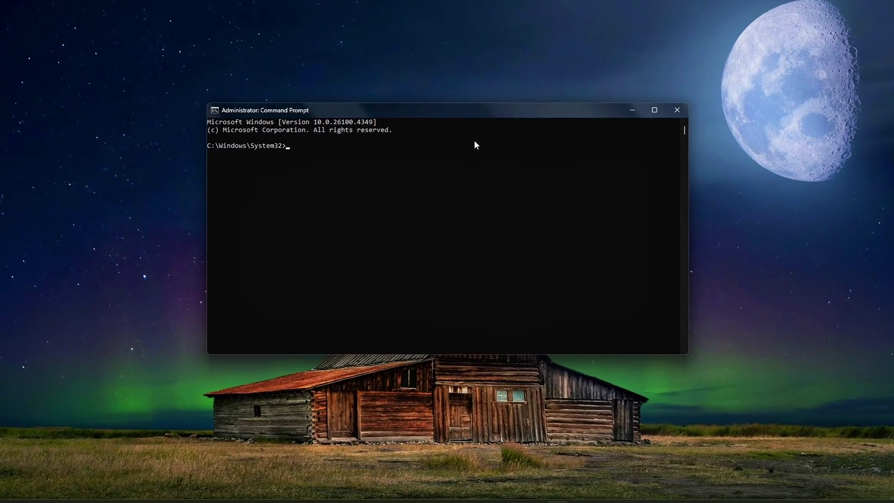
text(reg add "HKLM\SOFTWARE\Policies\Microsoft\Windows\DeliveryOptimization" /v "DODownloadMode" /t REG_DWORD /d 0 /f)
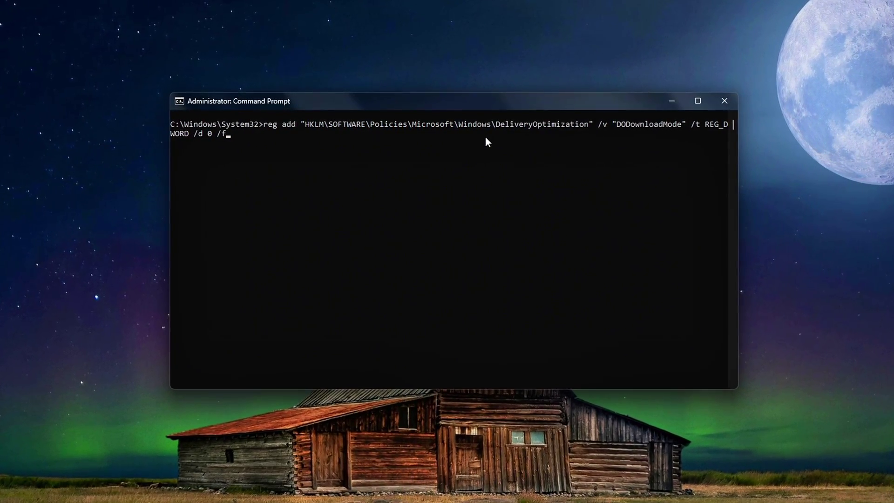
- Run the reg add command setting DODownloadMode to 0 and select its output
key(Return)
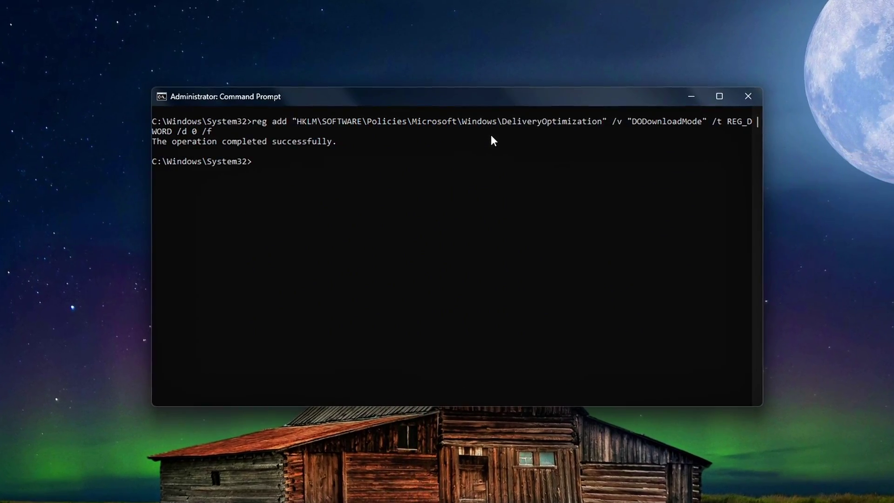
drag(252, 120, 648, 214)
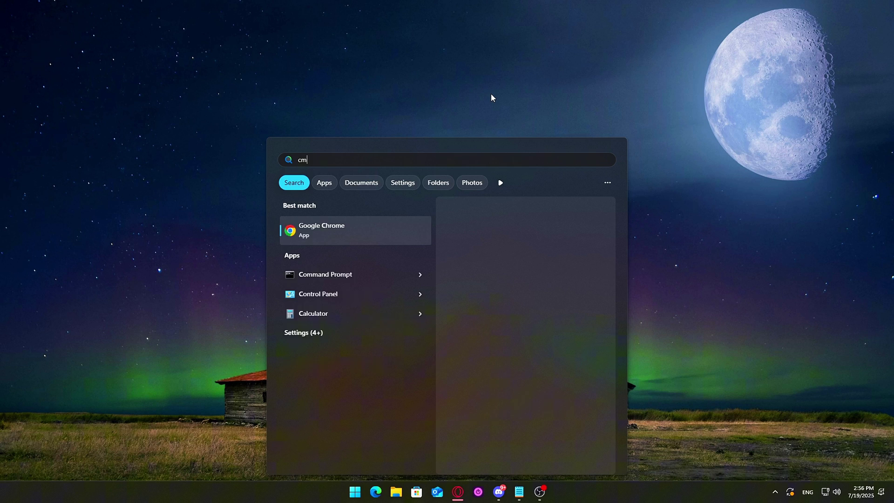
text(md)
- Paste the reg add DODownloadMode 0 command into an administrator Command Prompt
click(525, 317)
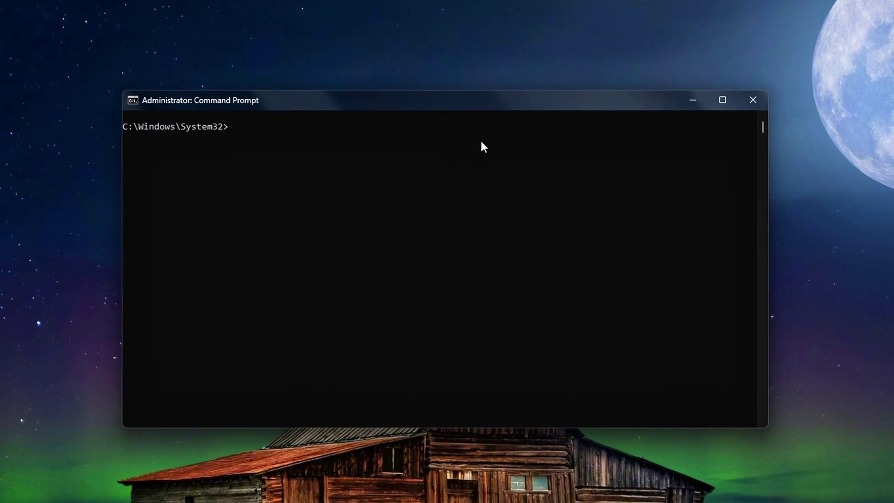
text(reg add "HKLM\SOFTWARE\Policies\Microsoft\Windows\DeliveryOptimization" /v "DODownloadMode" /t REG_DWORD /d 0 /f)
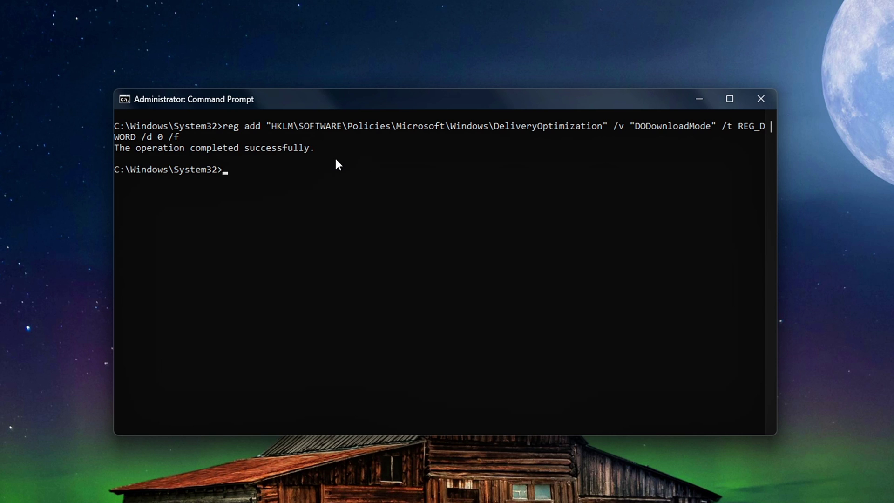
drag(336, 144, 630, 222)
click(630, 222)
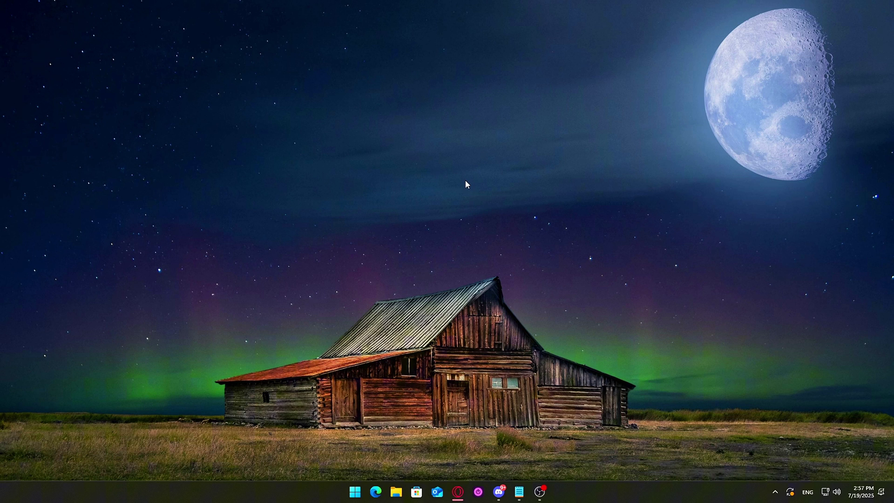
- Paste the fullscreen-optimizations script into Notepad and save as DisableFullscreenOptimizations.reg, type All files
drag(821, 26, 542, 44)
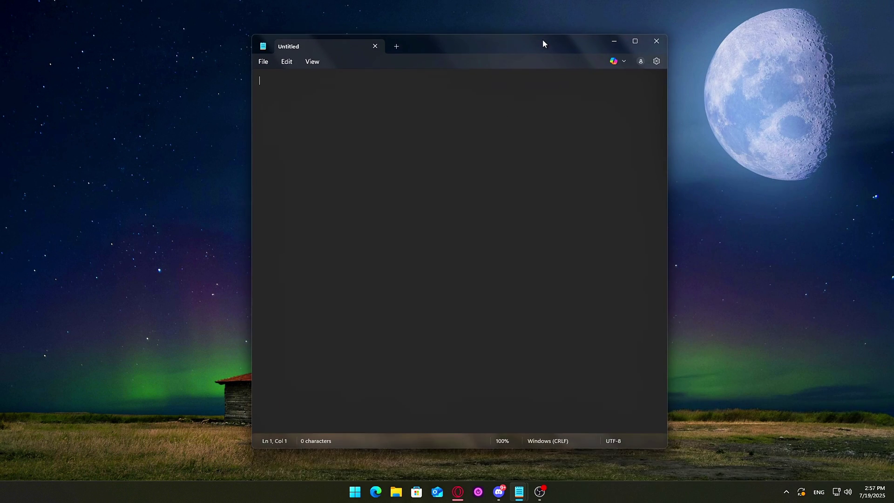
text(Windows Registry Editor Version 5.00 [HKEY_CURRENT_USER\Software\Microsoft\Windows NT\CurrentVersion\AppCompatFlags\Layers] "C:\\Games\\YourGame\\game.exe"="~ DISABLEDXMAXIMIZEDWINDOWEDMODE")
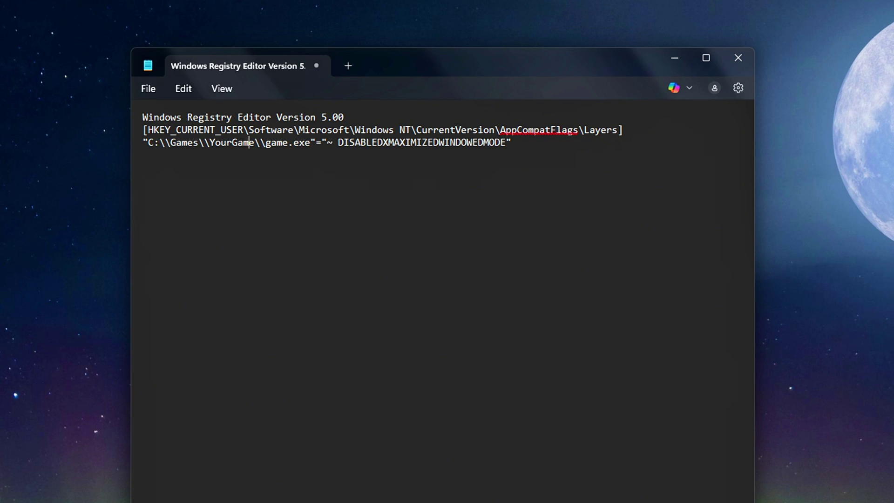
key(ctrl+s)
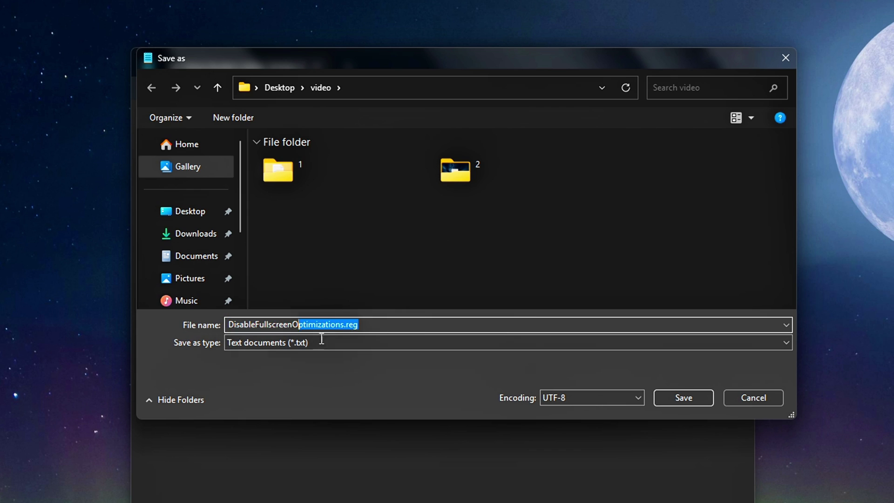
click(473, 339)
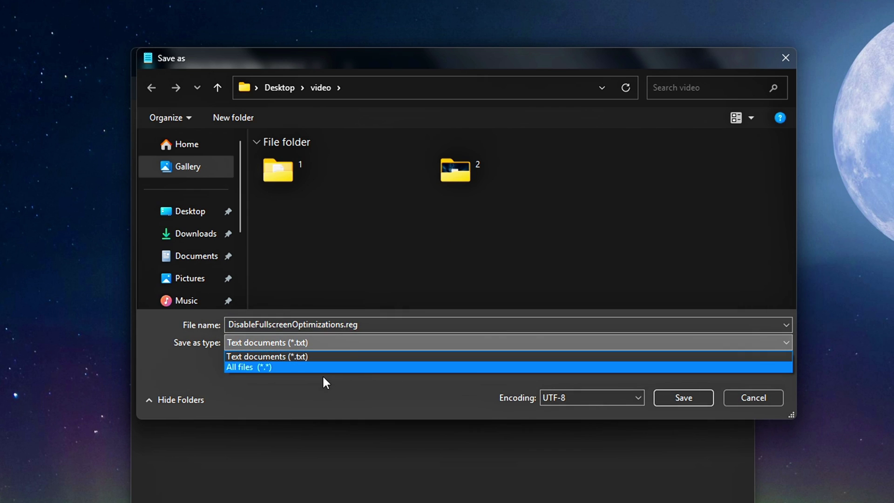
click(321, 368)
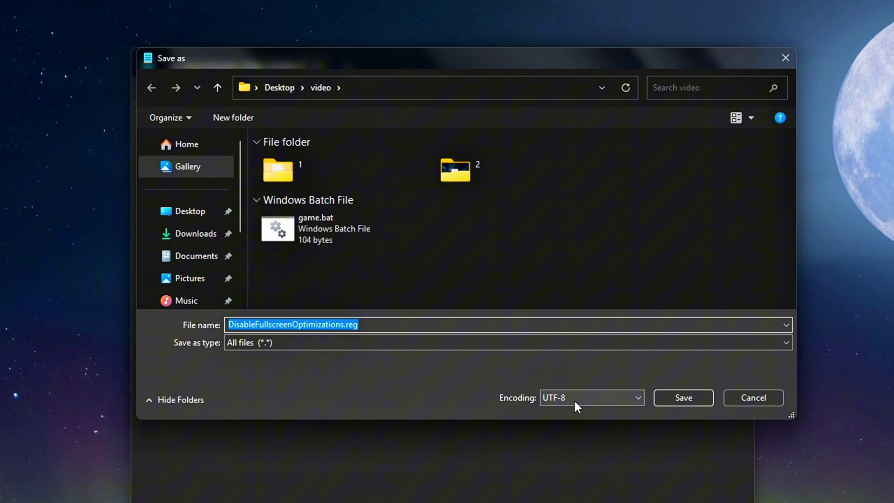
click(703, 397)
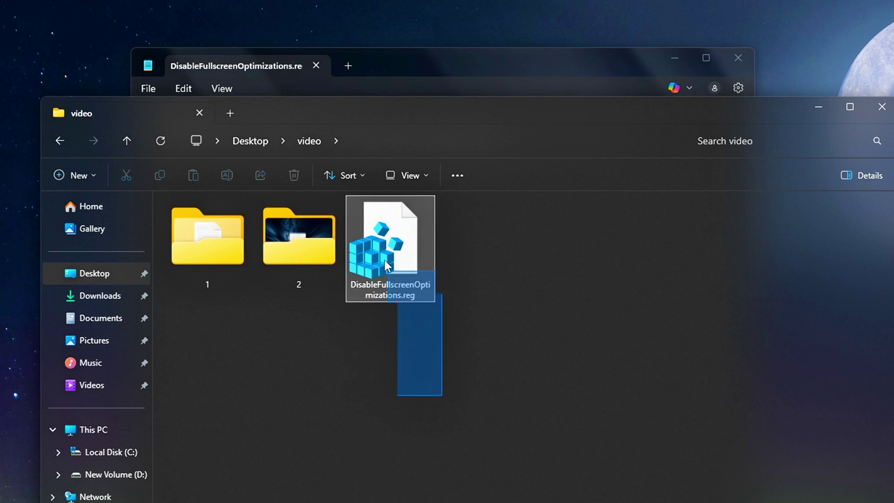
- Open DisableFullscreenOptimizations.reg and confirm adding its entries in the Registry Editor prompt
double_click(392, 258)
click(580, 383)
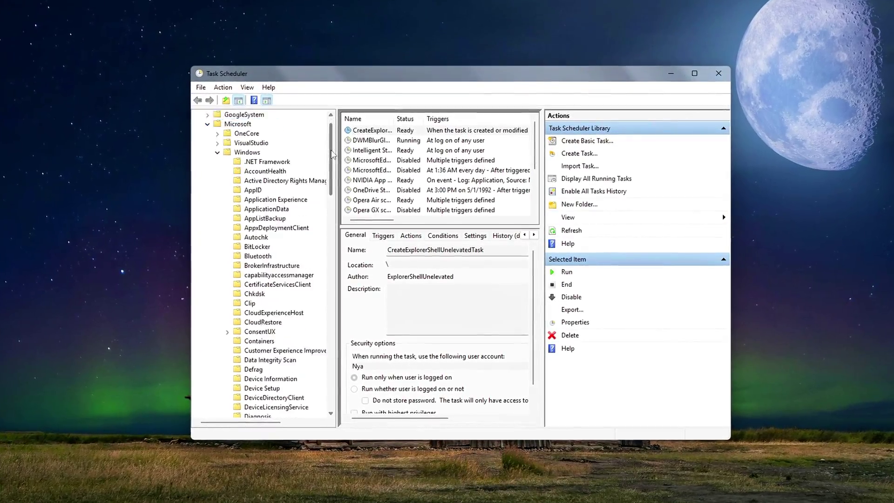
- View the Application Experience tasks, then bring up the Run box for taskschd.msc
mouse_move(332, 153)
mouse_down()
mouse_move(327, 382)
mouse_move(210, 172)
mouse_up()
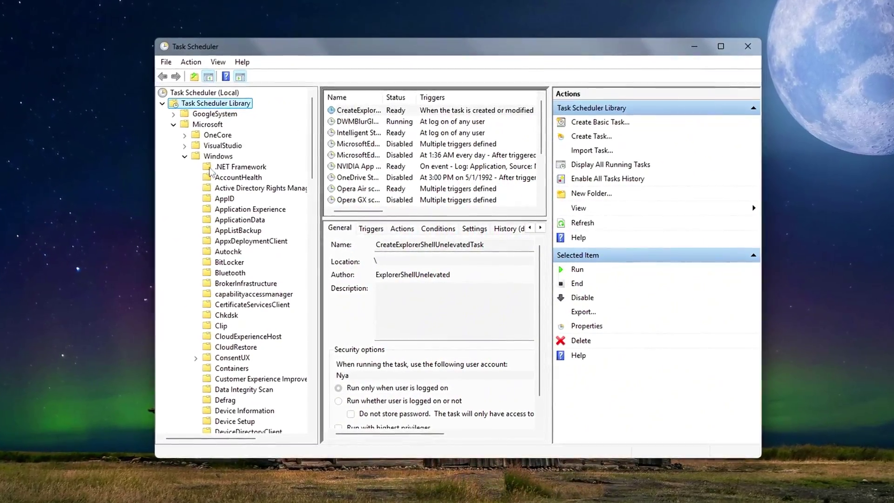
click(235, 210)
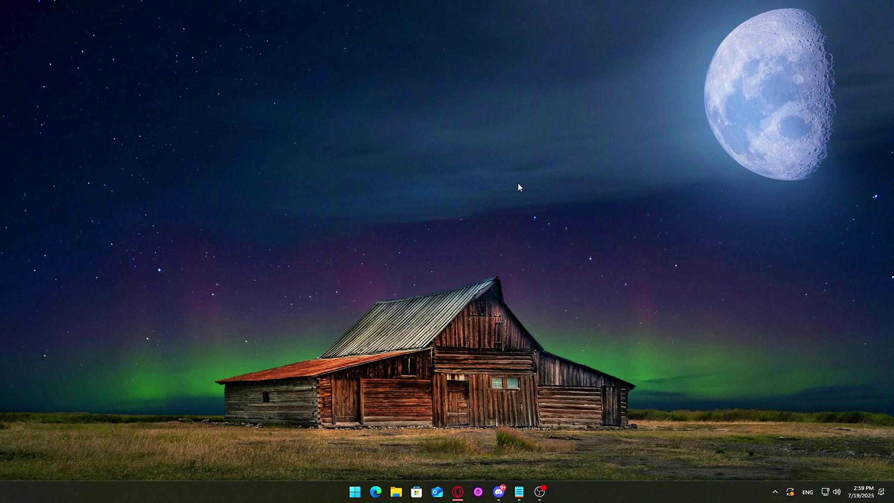
key(super+r)
drag(133, 389, 496, 204)
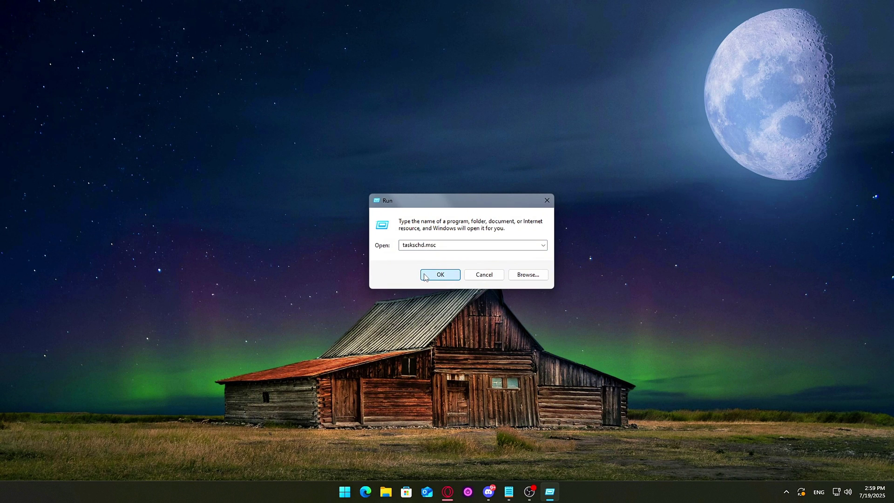
- Launch Task Scheduler and expand Microsoft > Windows in the task library
click(424, 275)
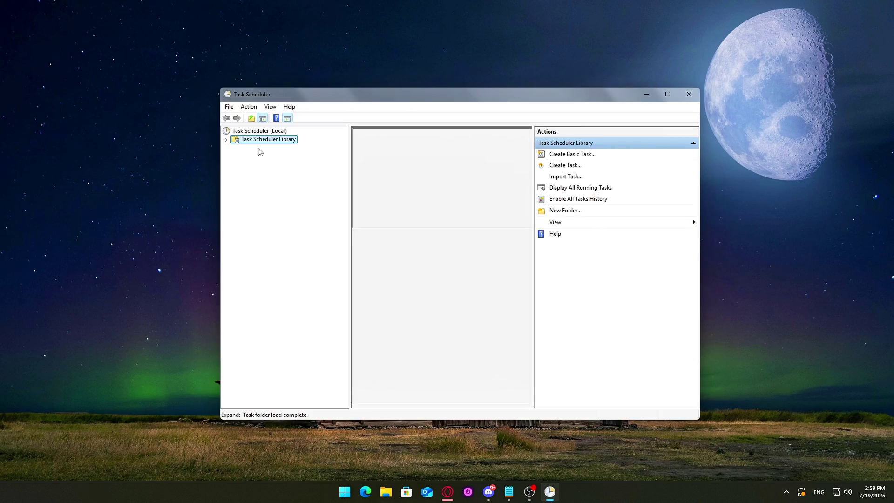
click(222, 149)
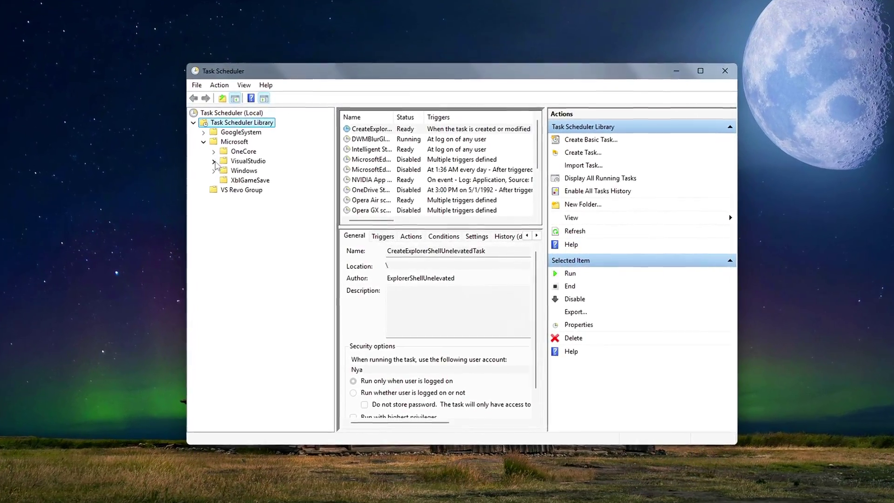
click(231, 177)
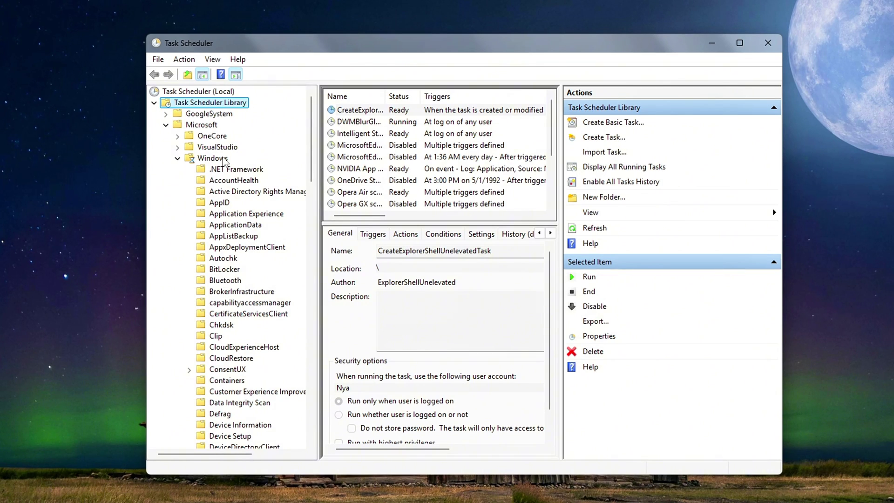
scroll(304, 136, down, 2)
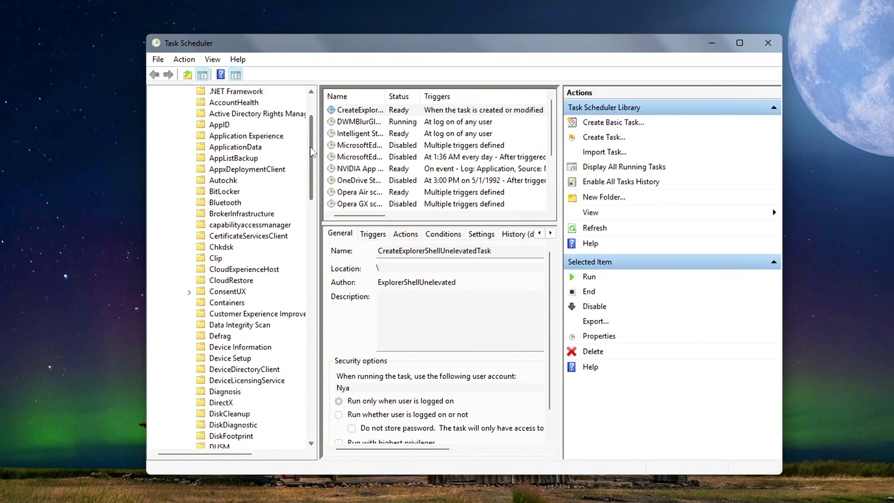
drag(320, 383, 295, 129)
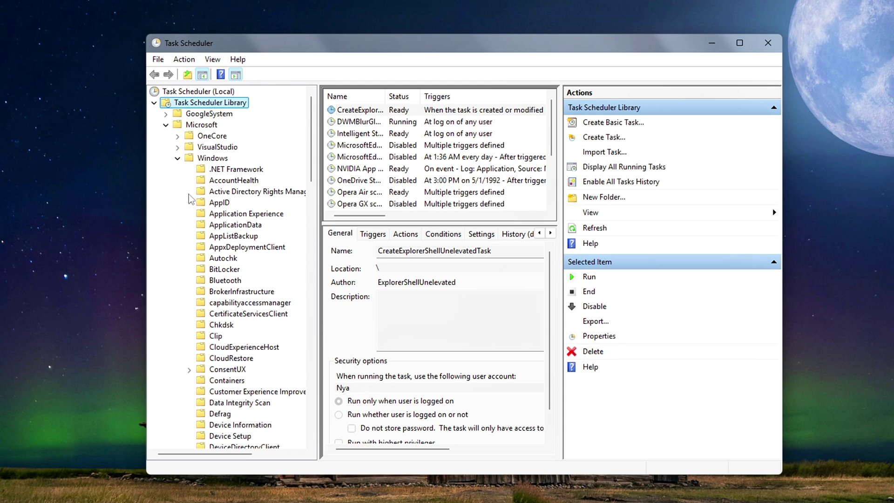
- Disable Compatibility Appraiser, PcaPatchDbTask and SdbinstMergeDbTask under Application Experience
click(266, 218)
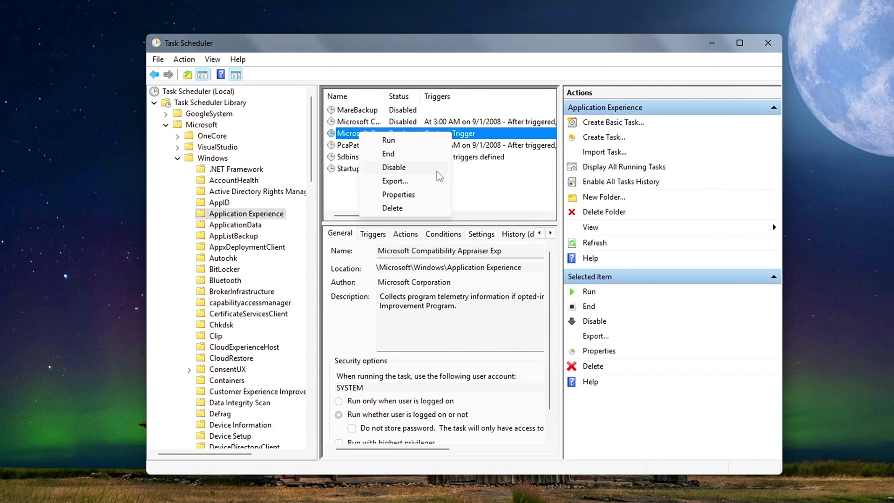
click(499, 198)
click(347, 146)
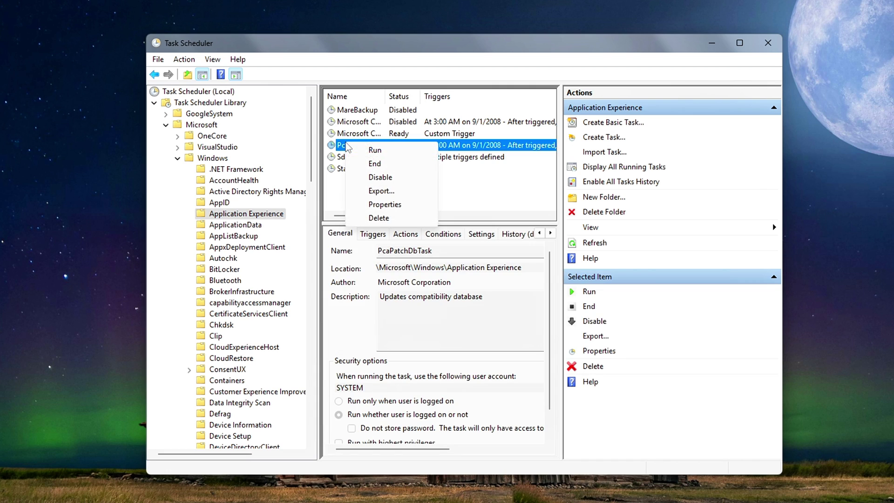
click(494, 202)
click(365, 160)
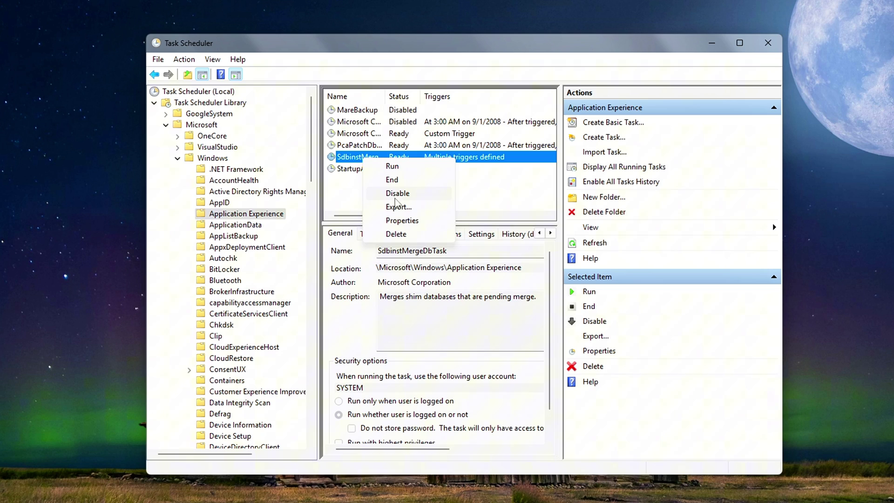
click(346, 199)
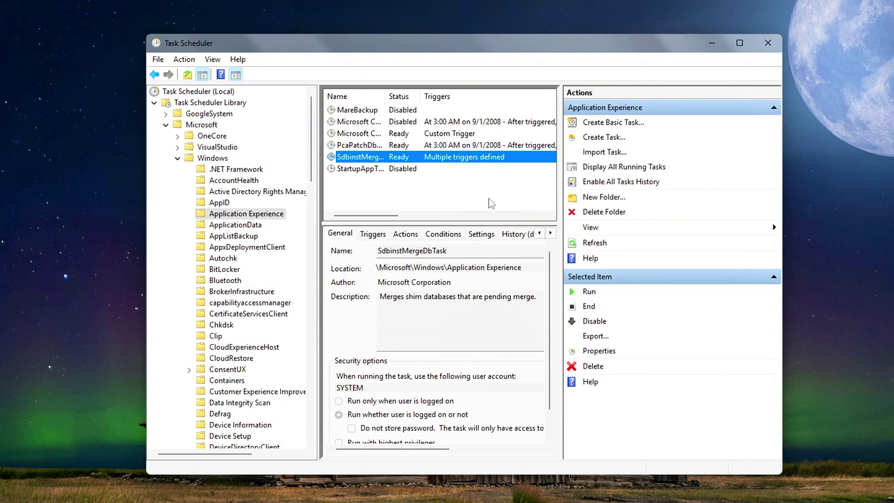
- Check that Consolidator under Customer Experience Improvement Program is already disabled
click(240, 395)
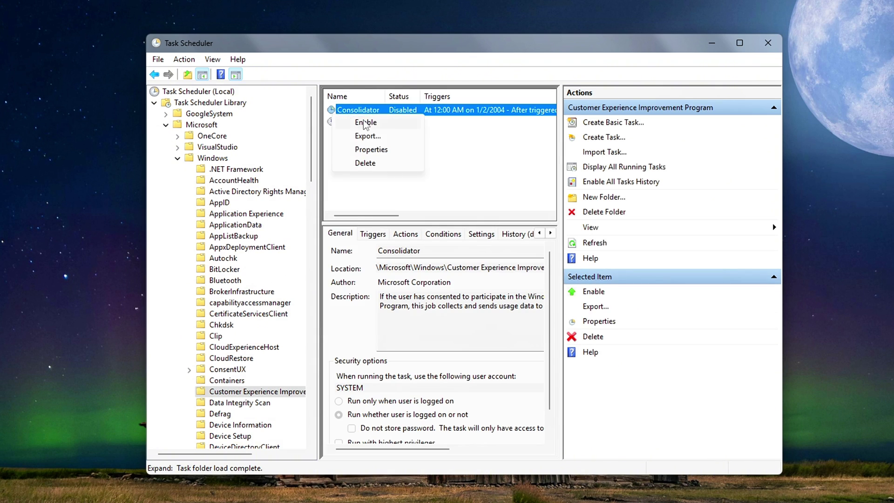
click(446, 151)
right_click(360, 110)
click(461, 142)
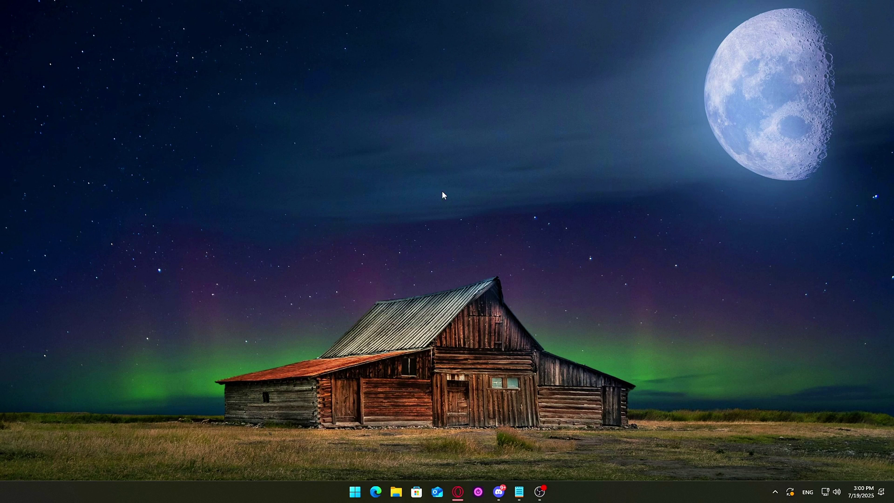
- Search 'power op' from Start and open the Ultimate Performance plan settings
key(super)
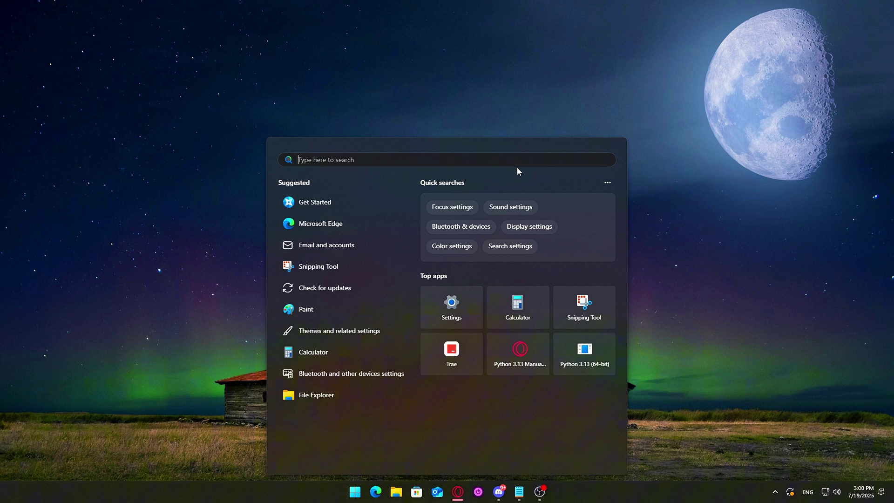
text(power o)
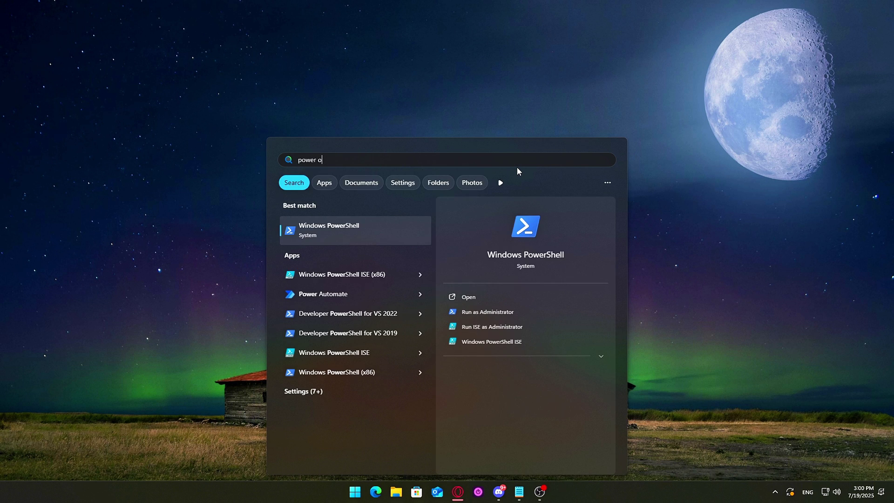
text(p)
key(Return)
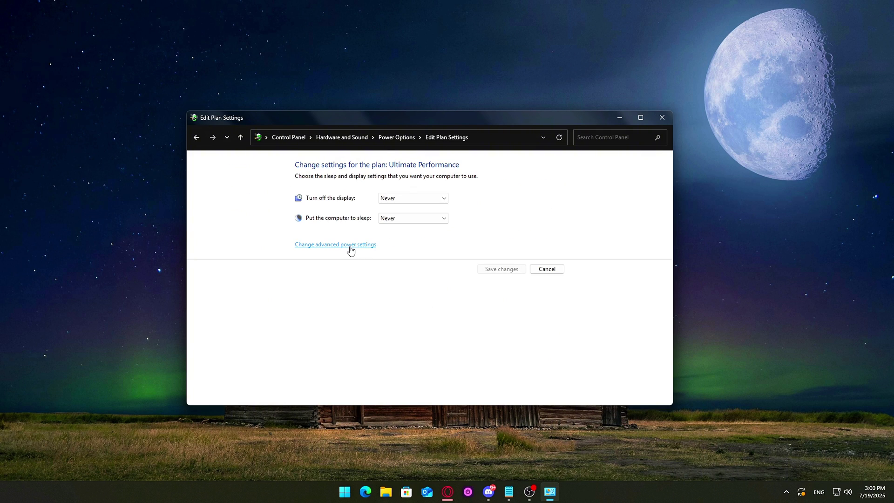
- Set Ultimate Performance's minimum and maximum processor state to 100% in advanced power settings
click(662, 118)
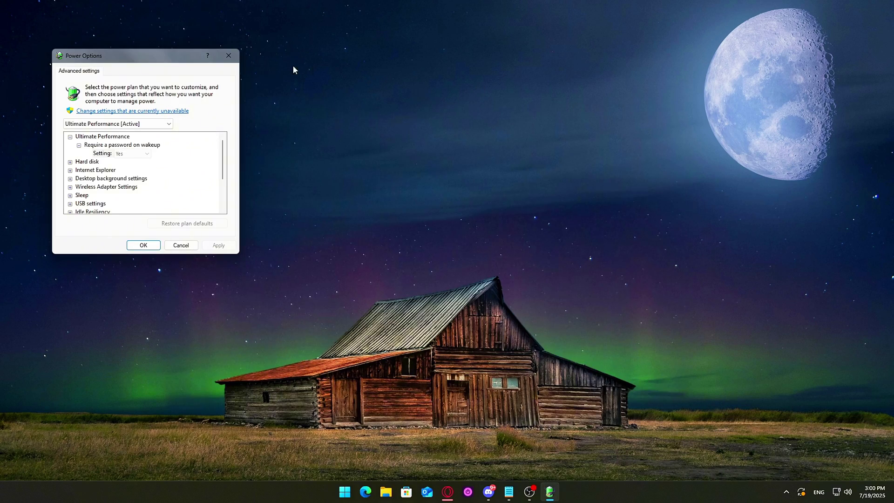
drag(150, 54, 443, 137)
scroll(447, 273, down, 1)
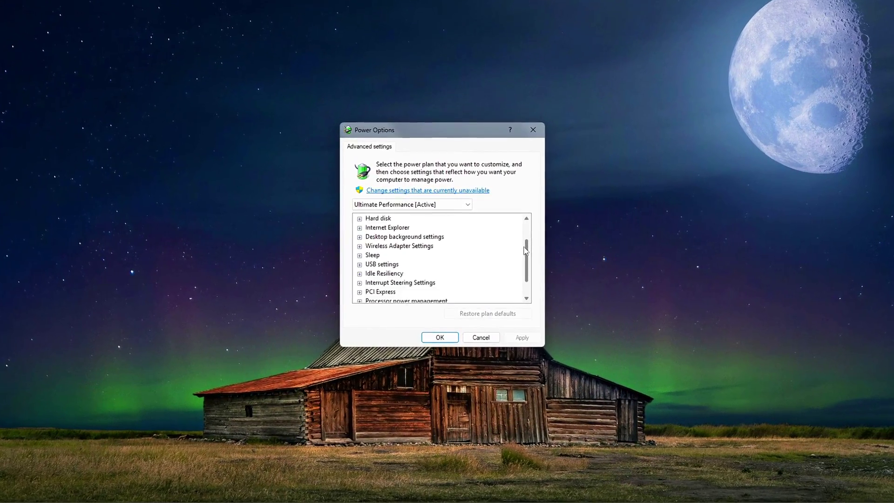
scroll(447, 272, down, 1)
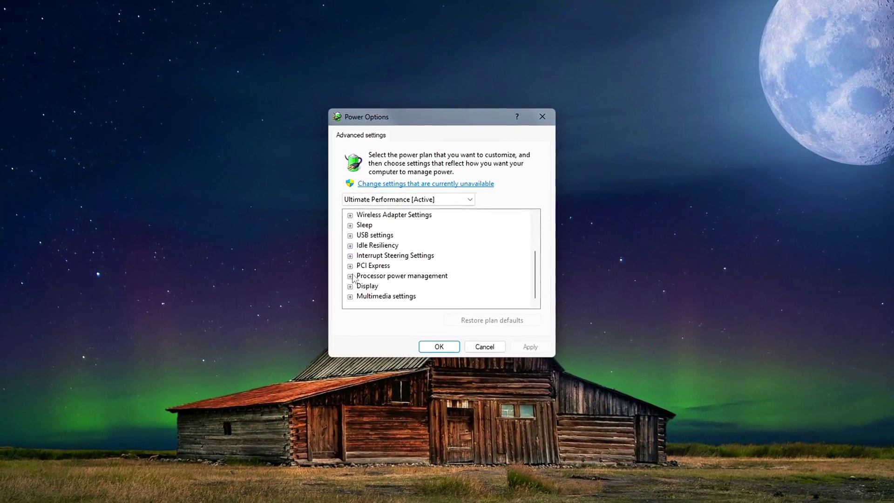
click(352, 275)
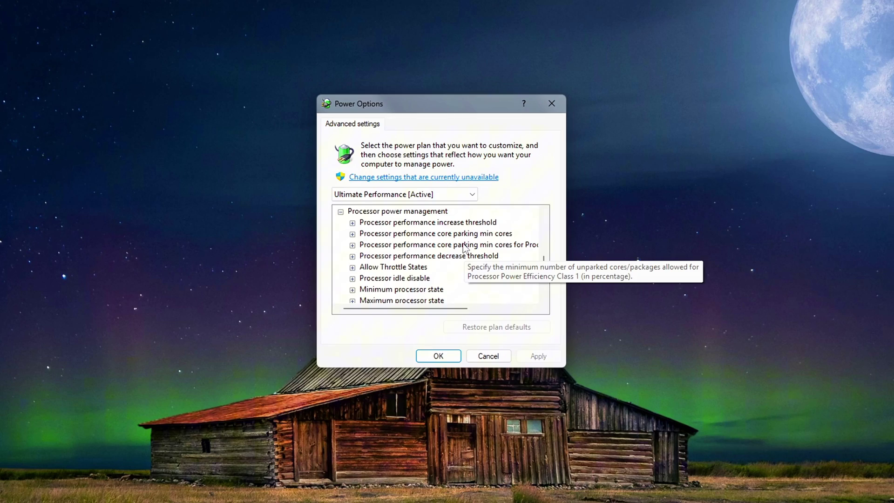
scroll(447, 269, down, 1)
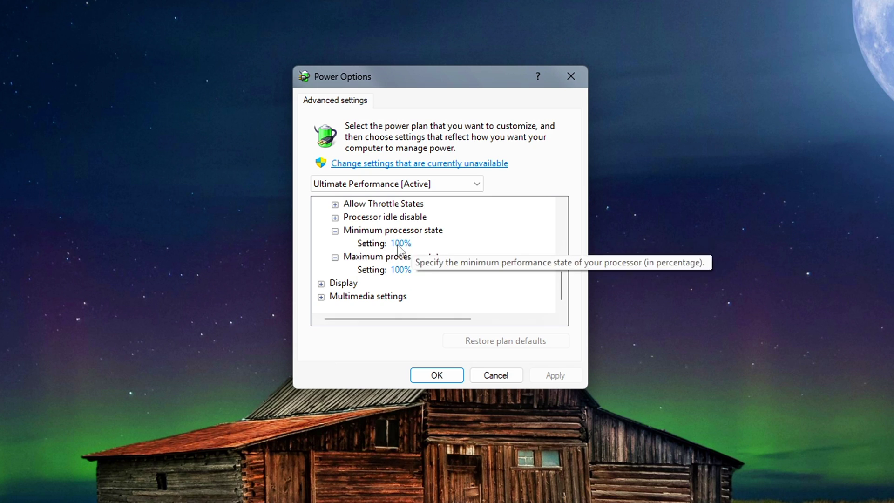
click(401, 271)
click(409, 245)
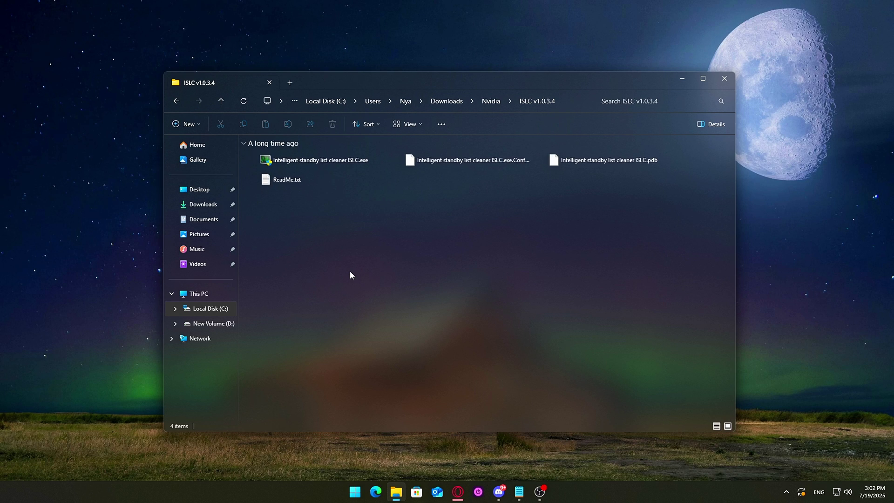
- Launch ISLC, purge the standby list, and set it to start minimized
double_click(262, 171)
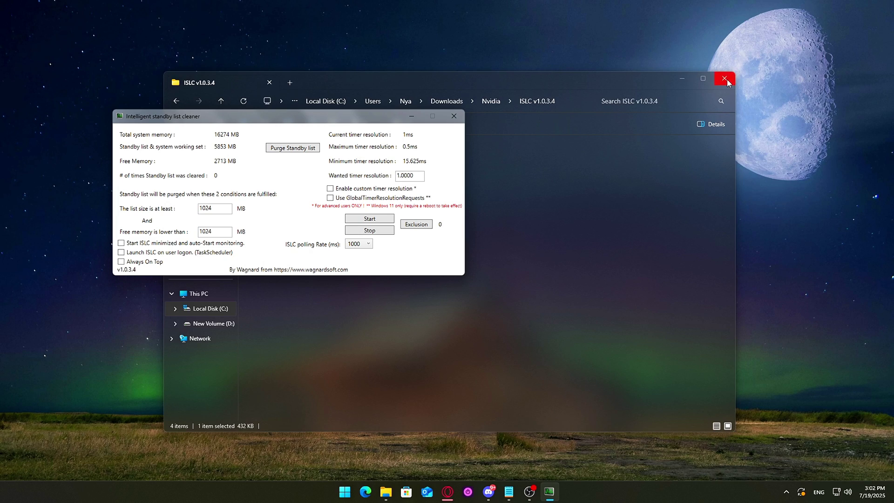
click(726, 82)
drag(322, 117, 490, 170)
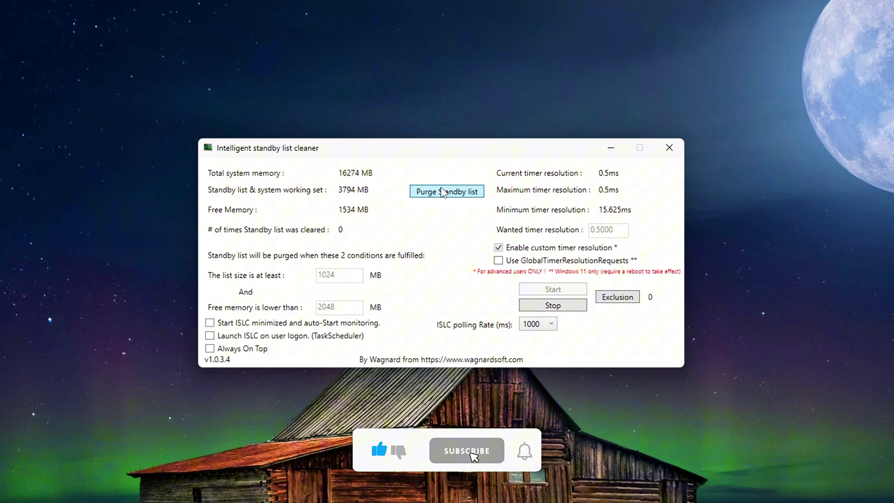
click(447, 191)
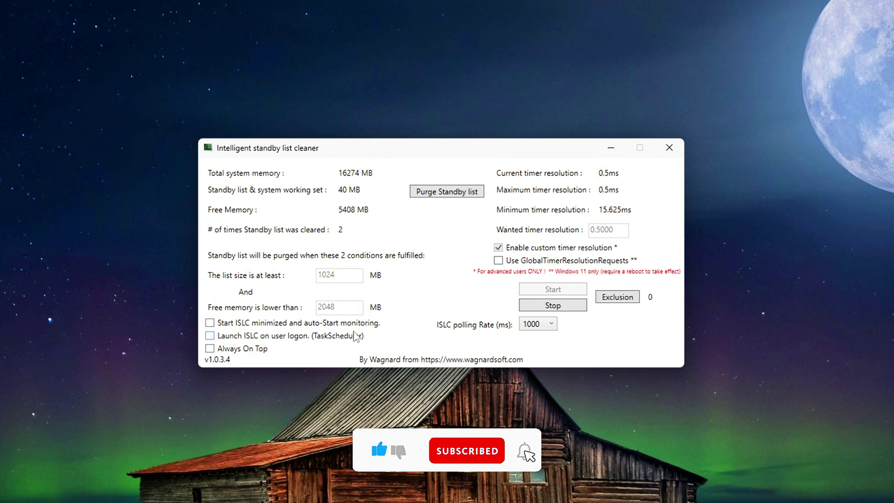
click(265, 323)
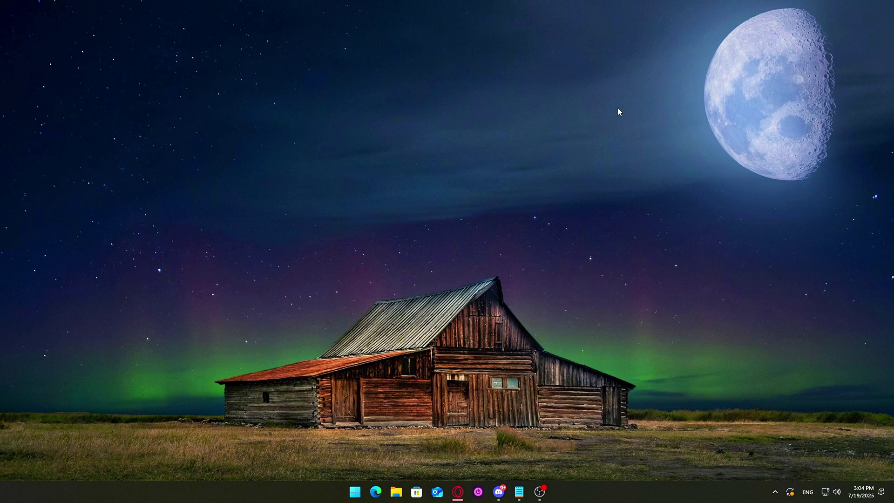
- Open Windows Features from Start search and uncheck Microsoft XPS Document Writer
key(super)
text(Windows Features)
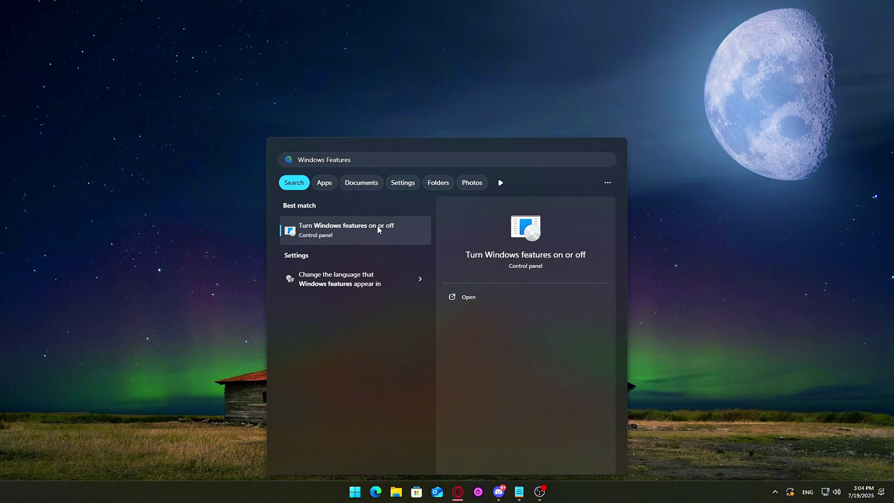
click(378, 230)
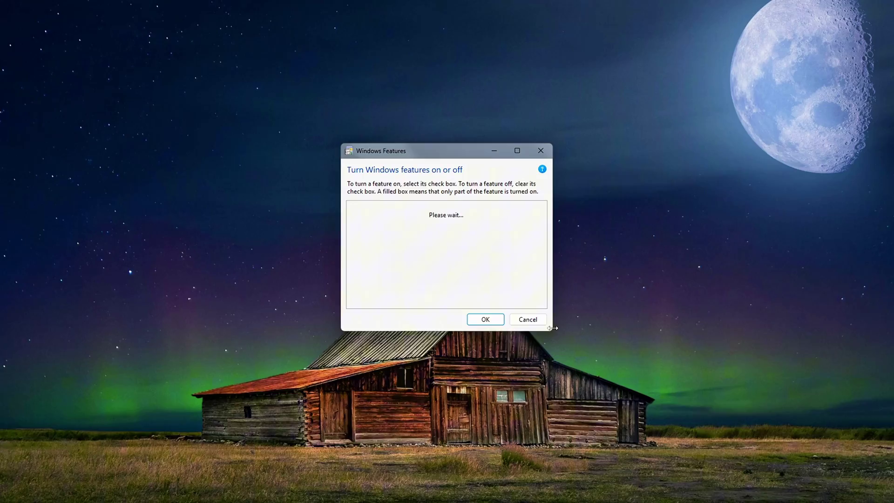
drag(552, 328, 653, 433)
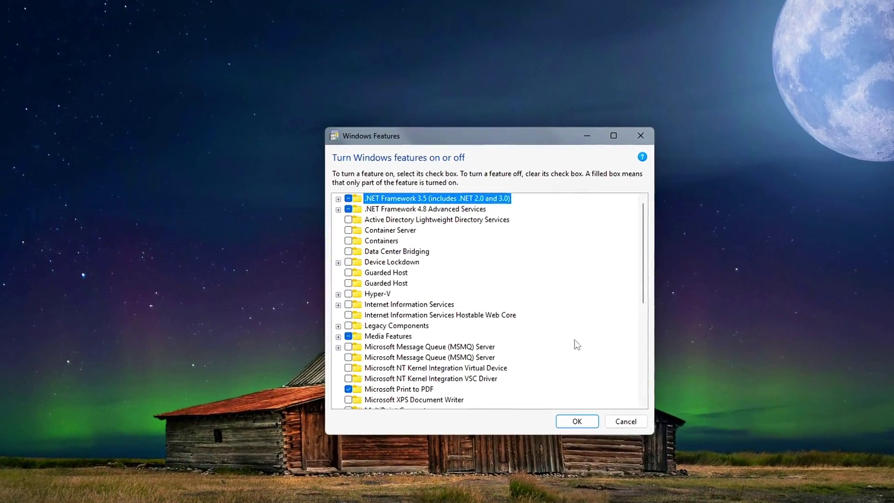
drag(508, 142, 433, 88)
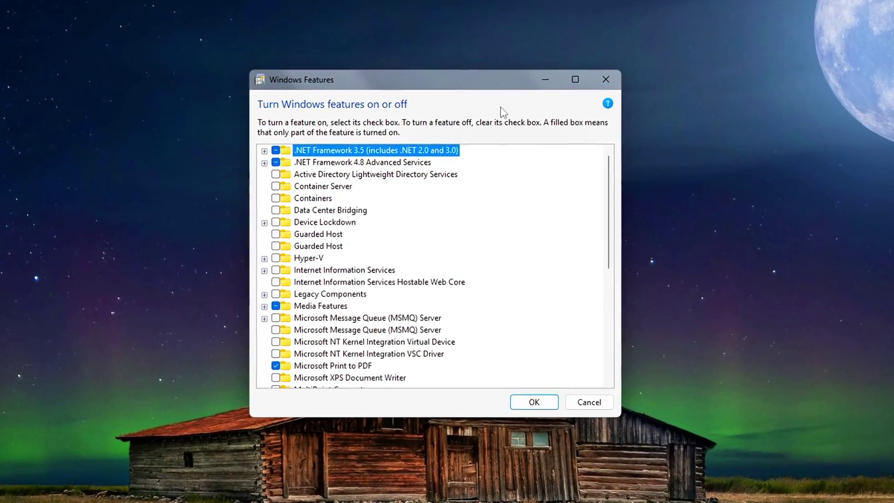
scroll(625, 168, down, 1)
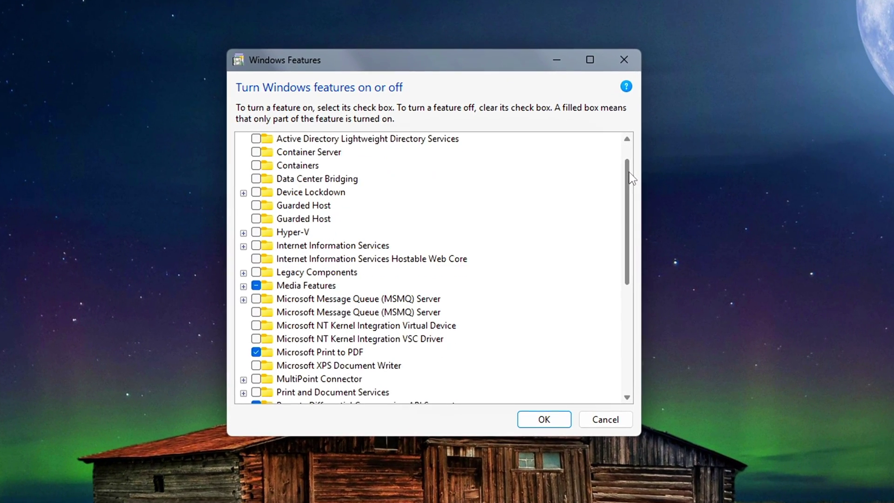
drag(630, 177, 631, 220)
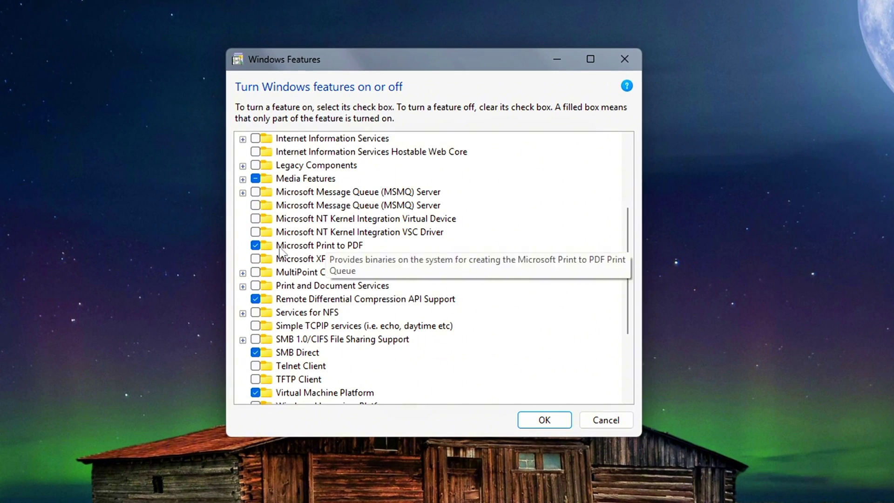
click(254, 259)
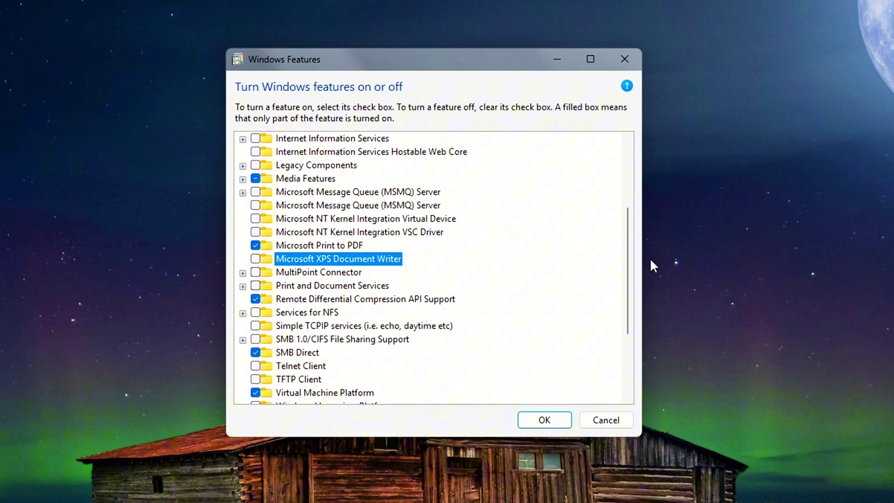
drag(631, 234, 632, 291)
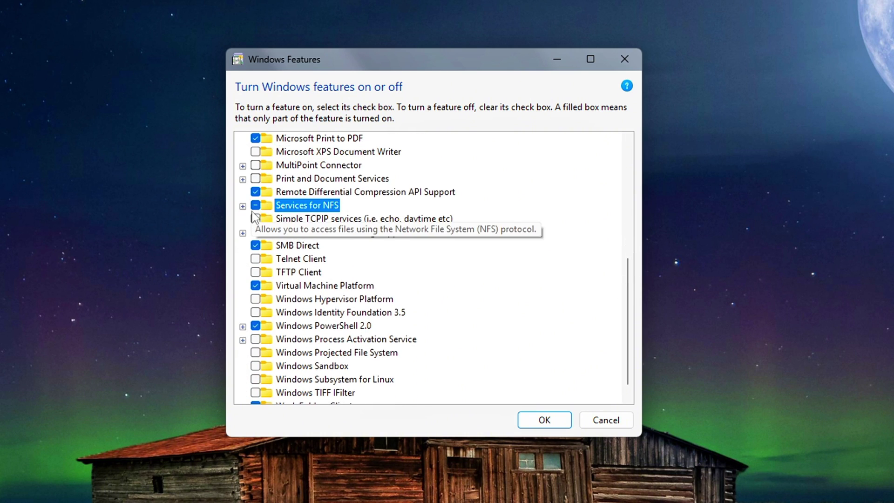
drag(625, 282, 626, 300)
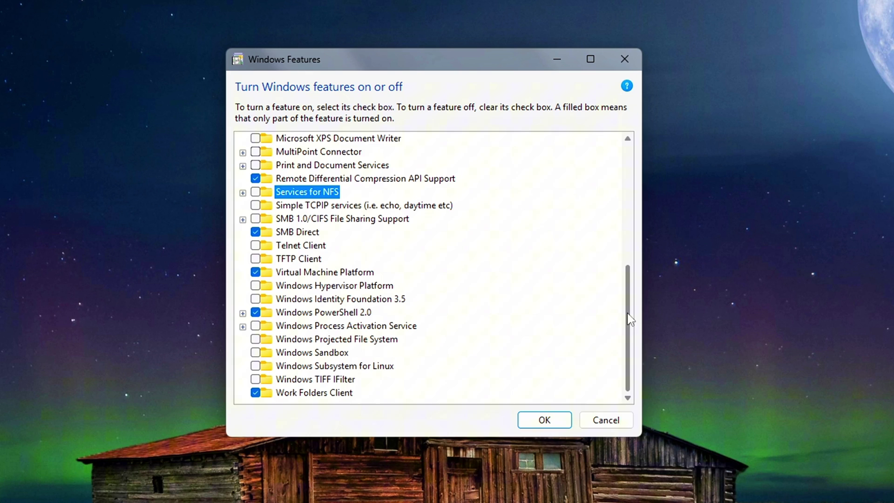
drag(632, 295, 634, 173)
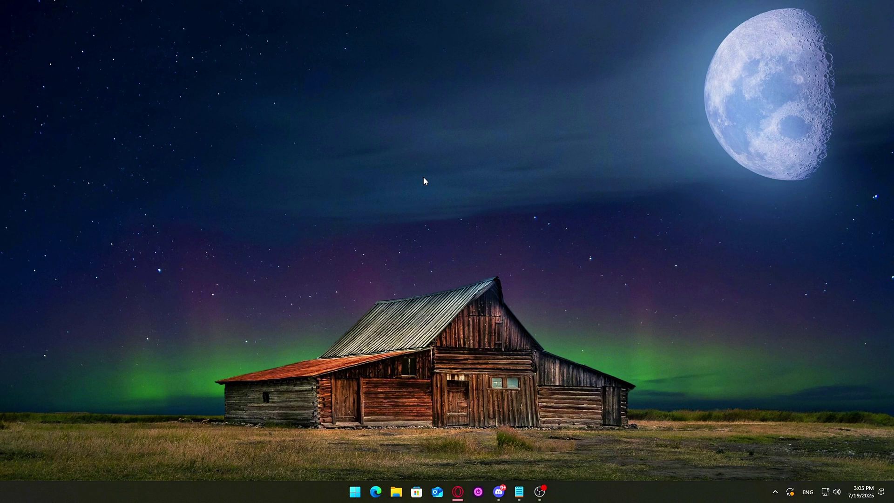
- In an administrator Command Prompt, run cls and sc stop "SysMain", then highlight the result
key(super+s)
text(cmd)
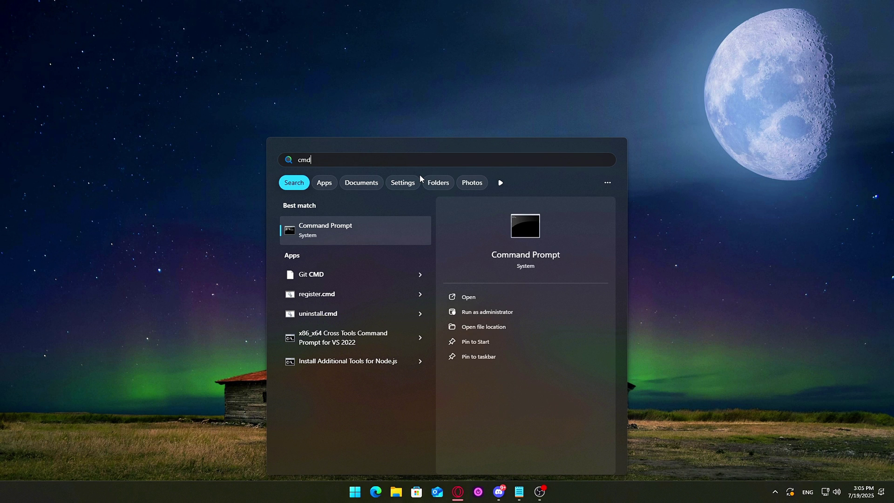
click(480, 312)
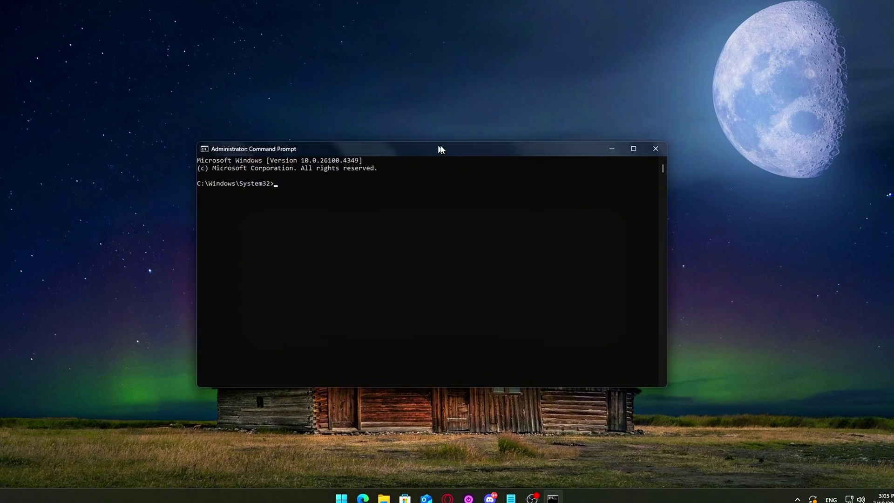
text(cls)
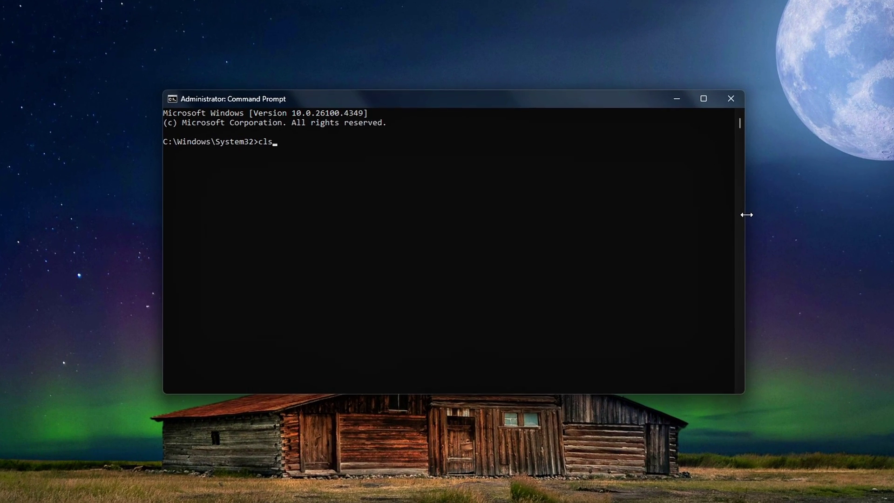
key(Return)
text(sc stop "SysMain")
key(Return)
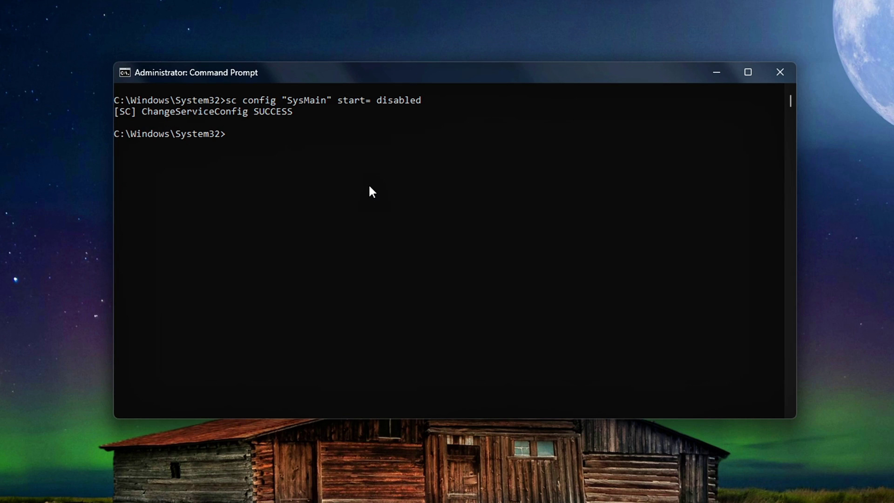
drag(303, 112, 283, 112)
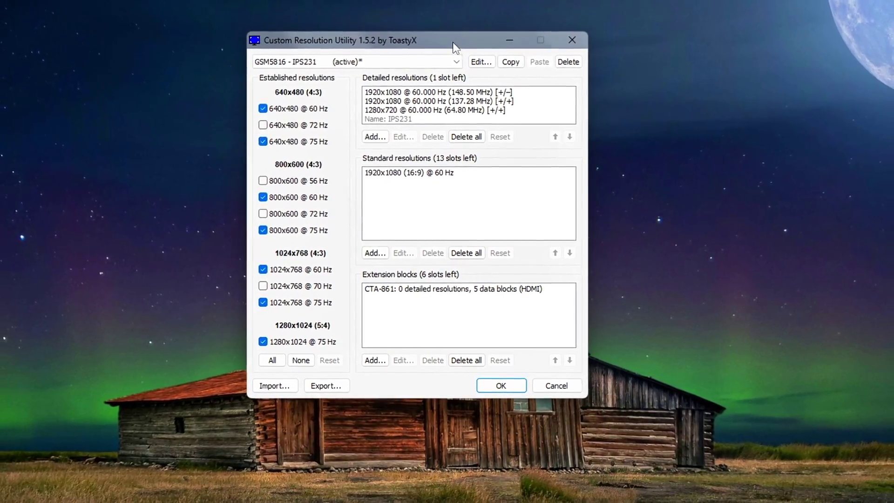
- Begin a Manual-timing detailed resolution for the IPS231 monitor and start entering the width
click(420, 65)
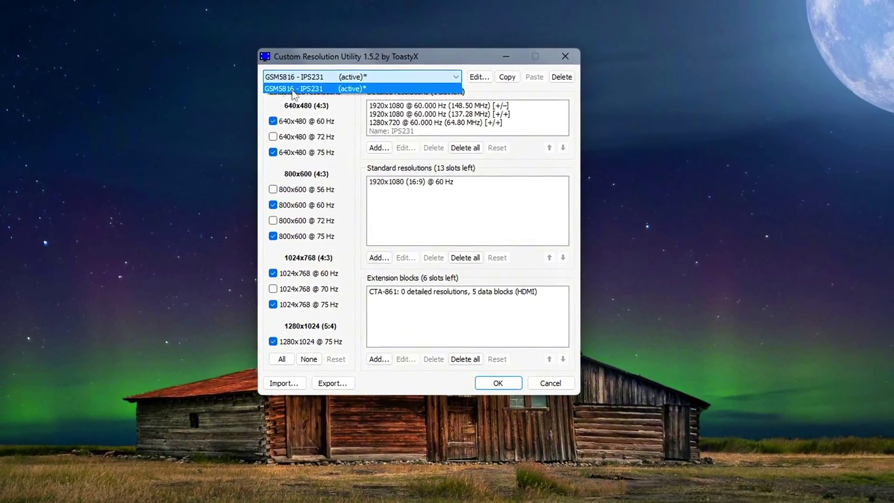
click(328, 90)
click(380, 151)
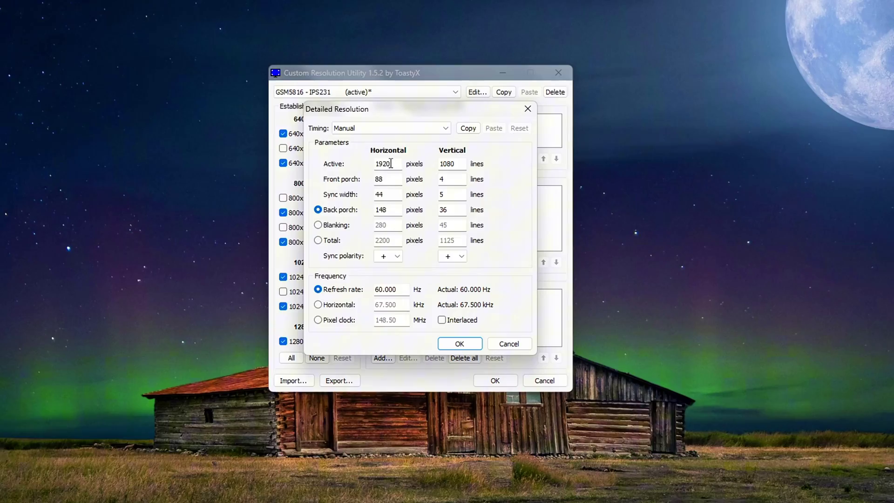
click(391, 131)
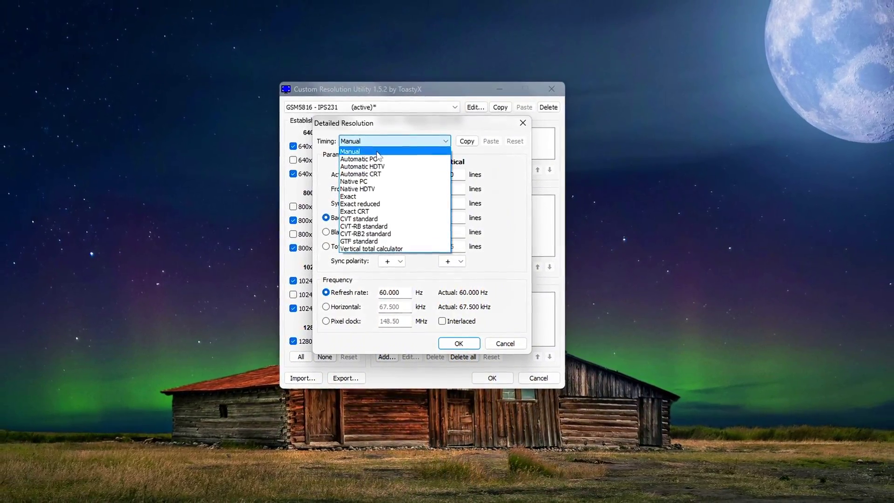
click(391, 143)
double_click(386, 177)
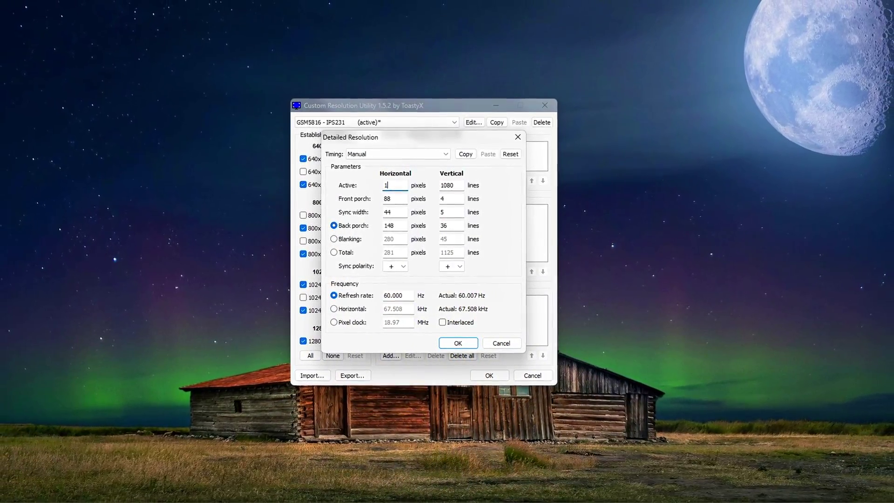
text(172)
key(BackSpace)
key(BackSpace)
text(20)
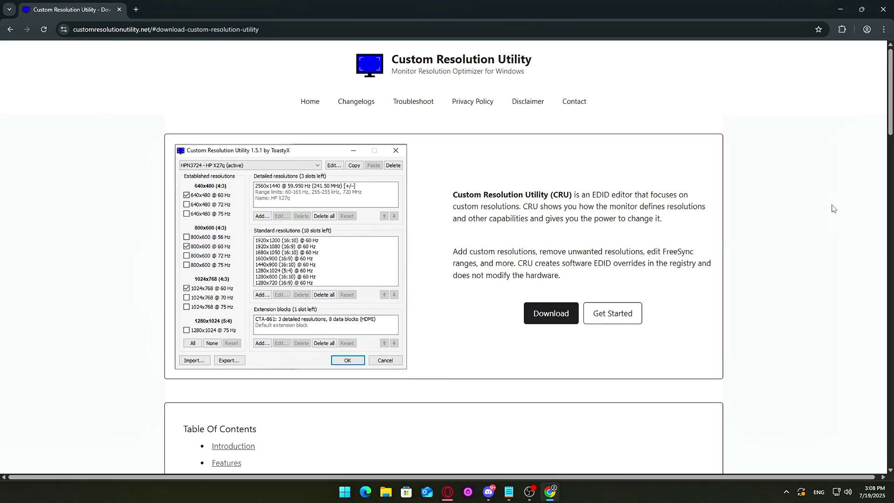
click(572, 308)
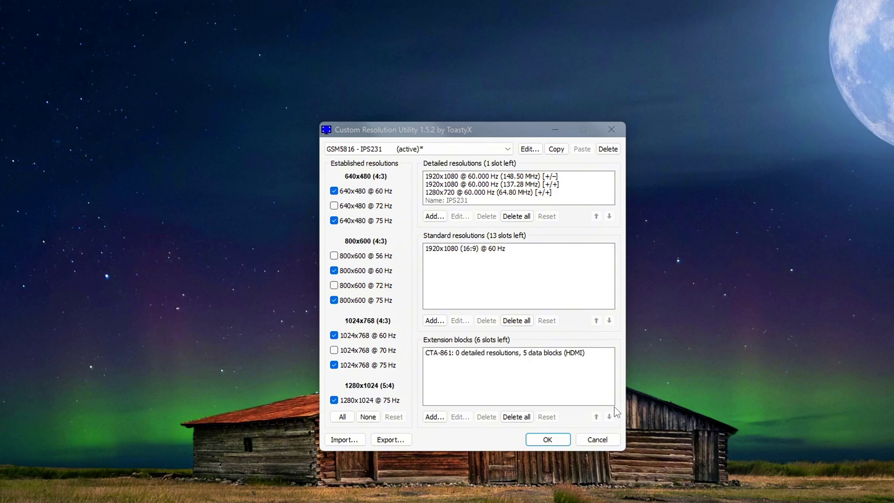
- Add the 1280x720 Manual-timing detailed resolution for the IPS231 monitor and confirm it
drag(505, 130, 493, 100)
click(465, 119)
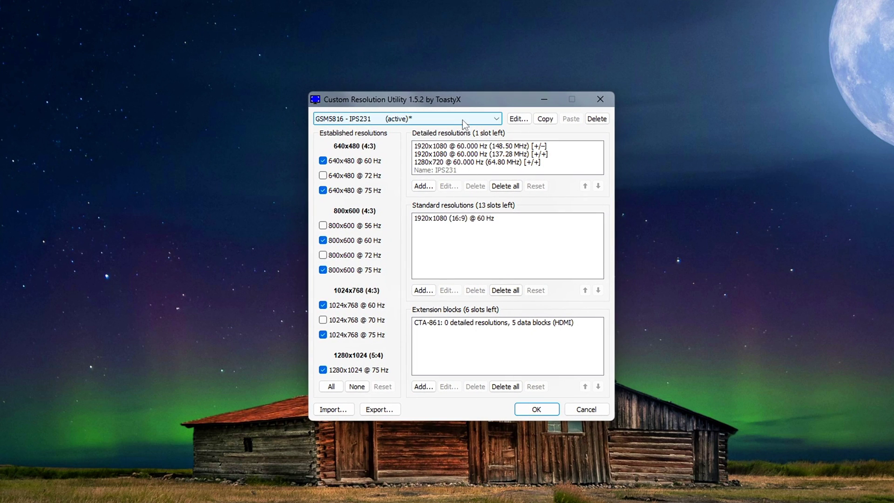
click(374, 133)
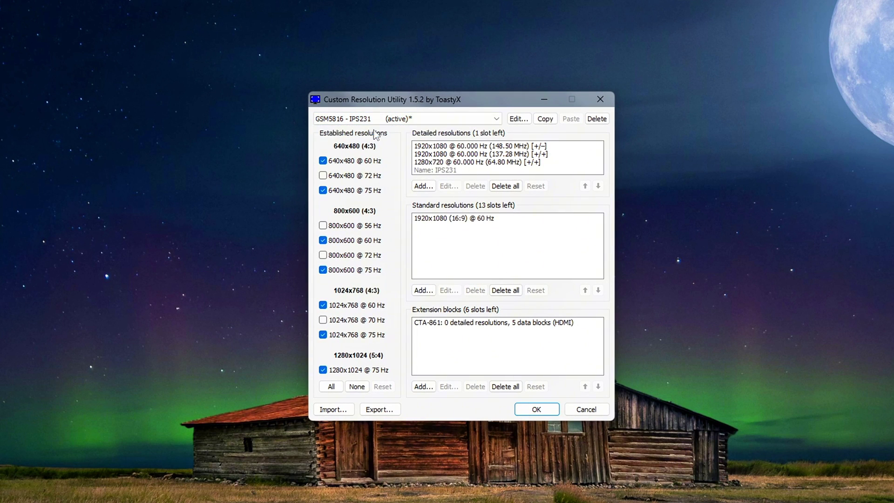
click(424, 187)
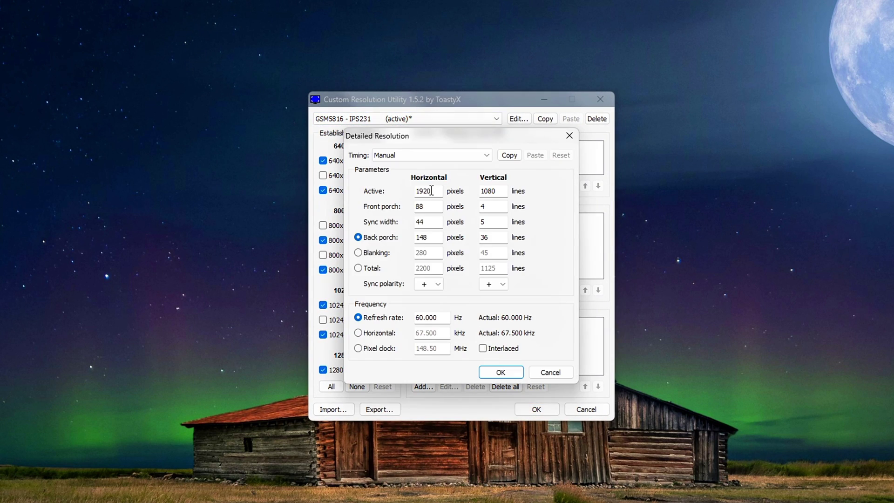
click(432, 158)
click(413, 166)
drag(421, 188, 398, 192)
text(1280)
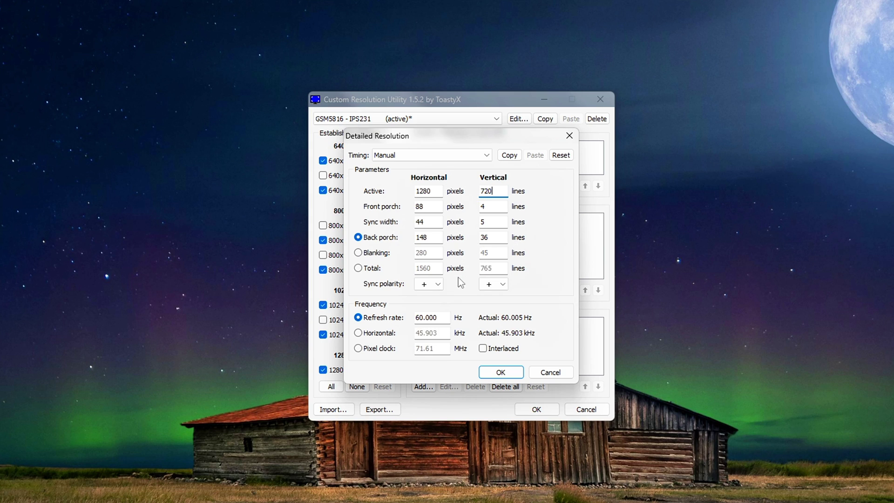
click(501, 372)
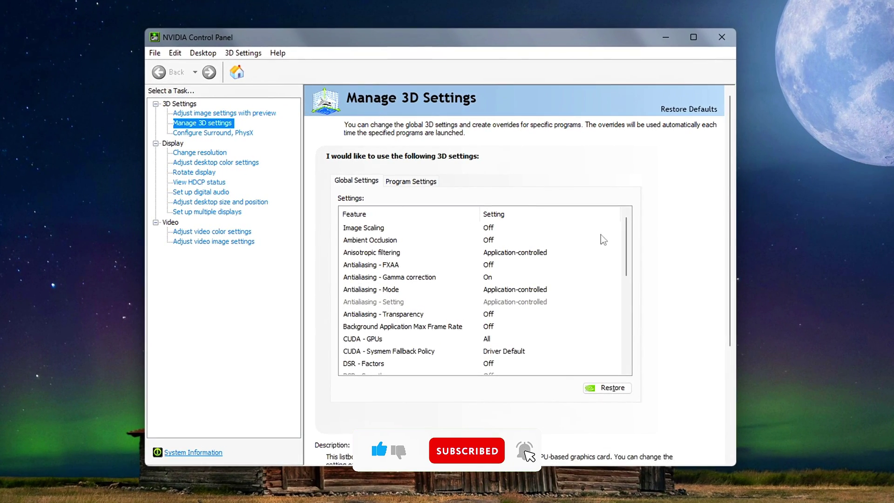
scroll(603, 244, down, 1)
scroll(603, 262, down, 2)
scroll(604, 283, down, 2)
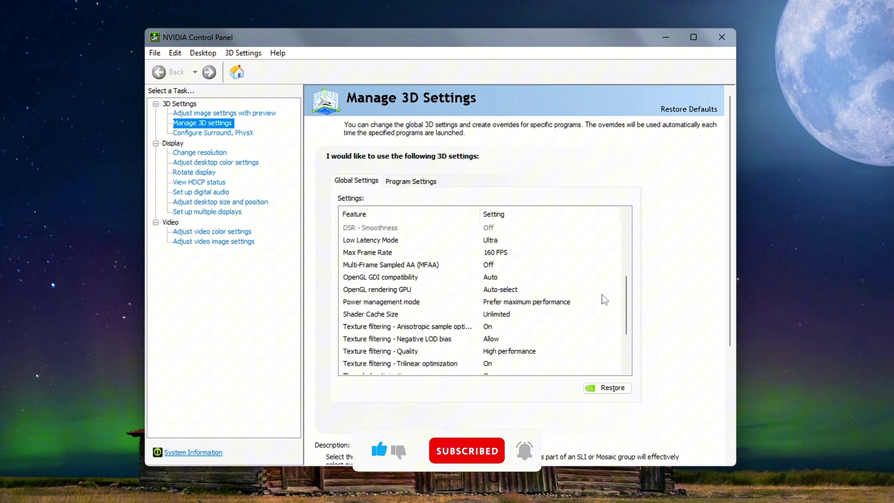
- Set Power management mode to Prefer maximum performance and bring up the Low Latency Mode choices
click(384, 302)
click(542, 301)
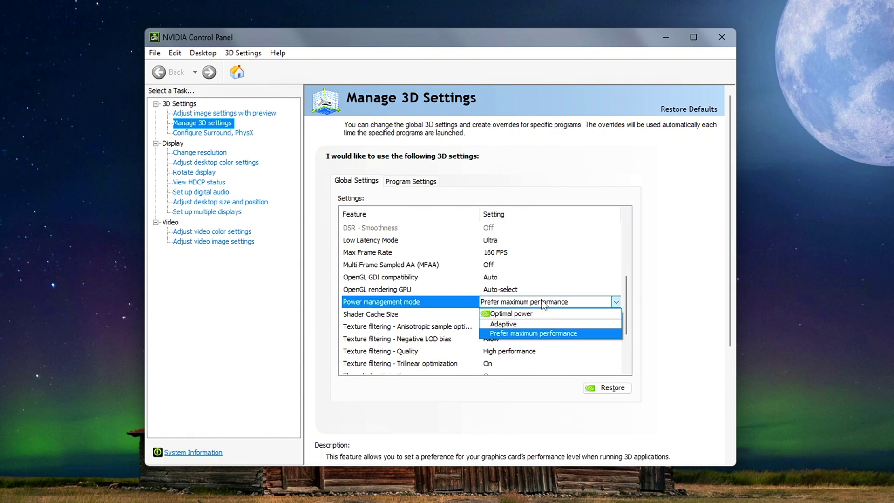
click(562, 334)
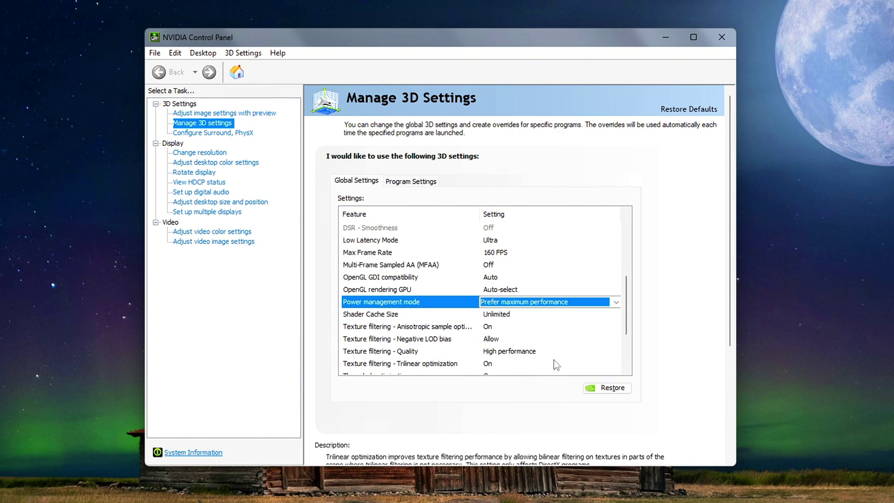
scroll(622, 320, down, 2)
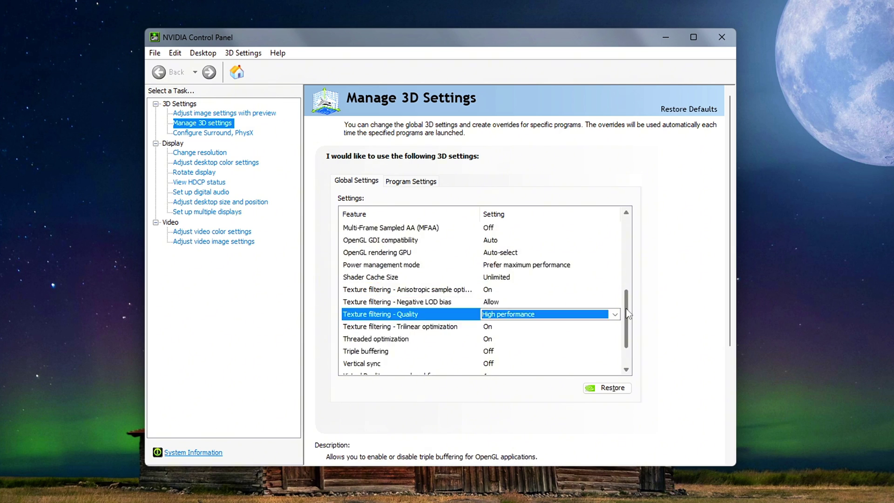
scroll(632, 271, up, 4)
scroll(631, 251, up, 2)
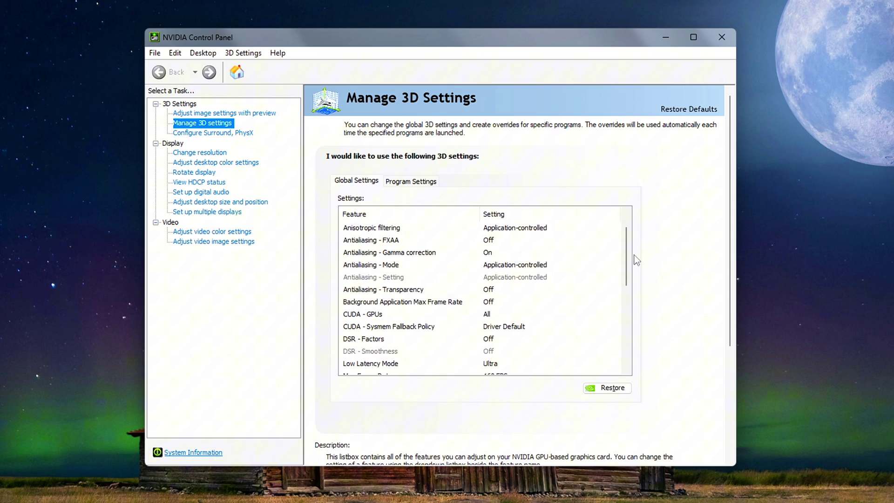
scroll(630, 257, down, 1)
scroll(380, 314, down, 1)
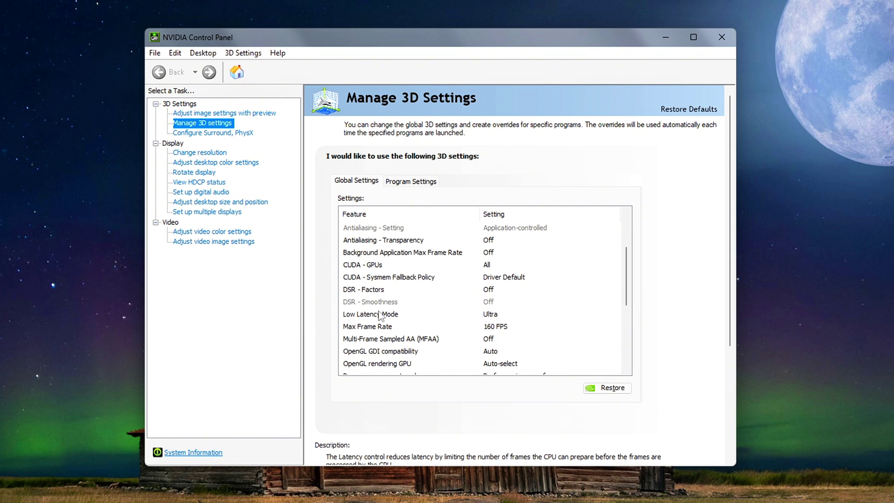
click(497, 317)
click(514, 318)
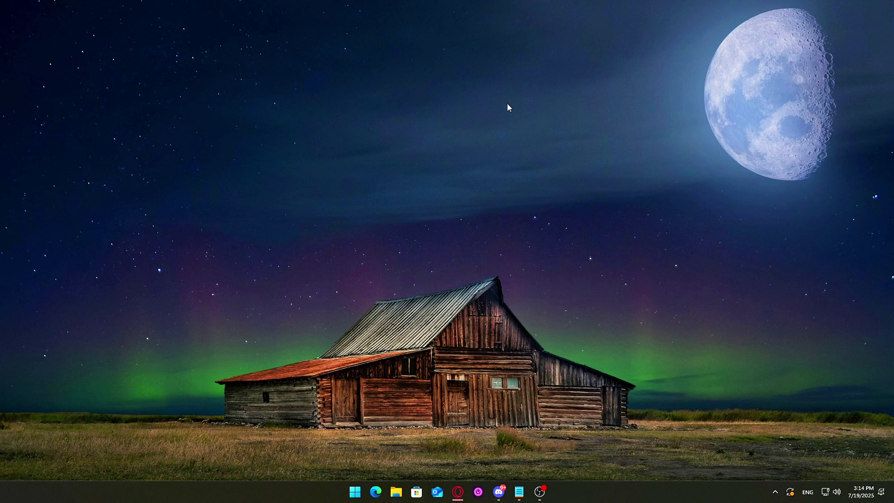
- Turn off Transparency effects under Settings > Accessibility > Visual effects
key(super+i)
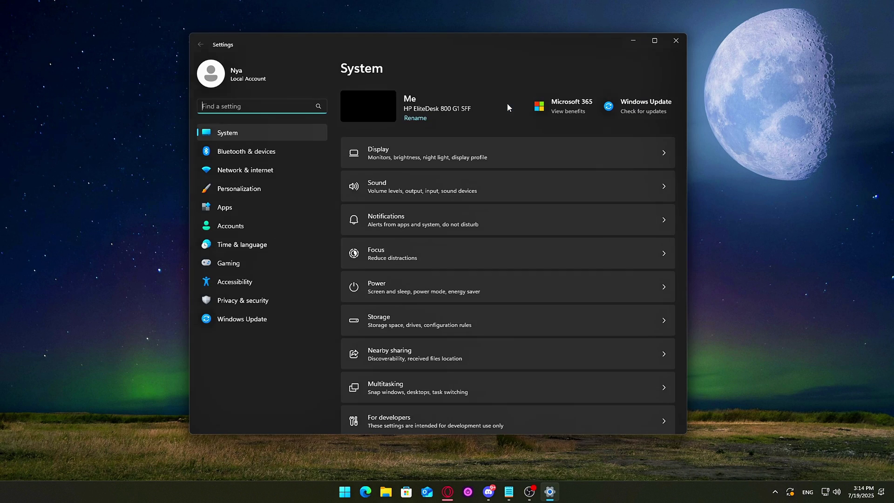
click(266, 280)
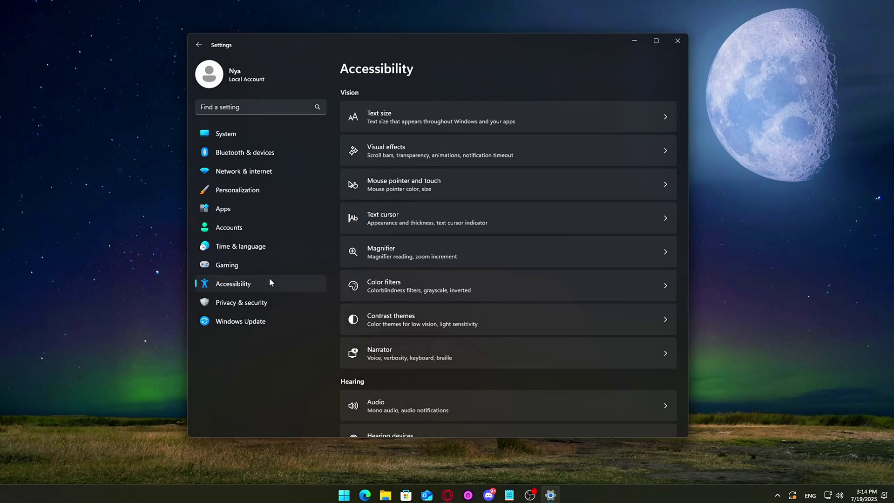
click(418, 162)
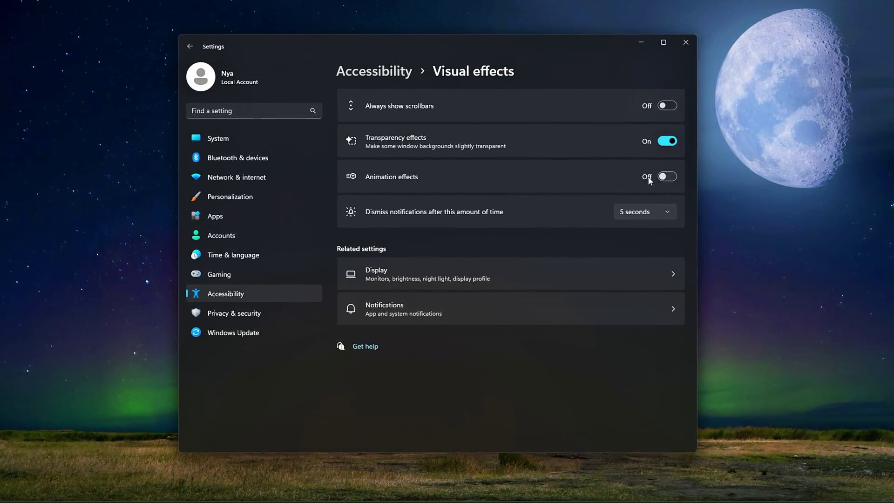
click(674, 143)
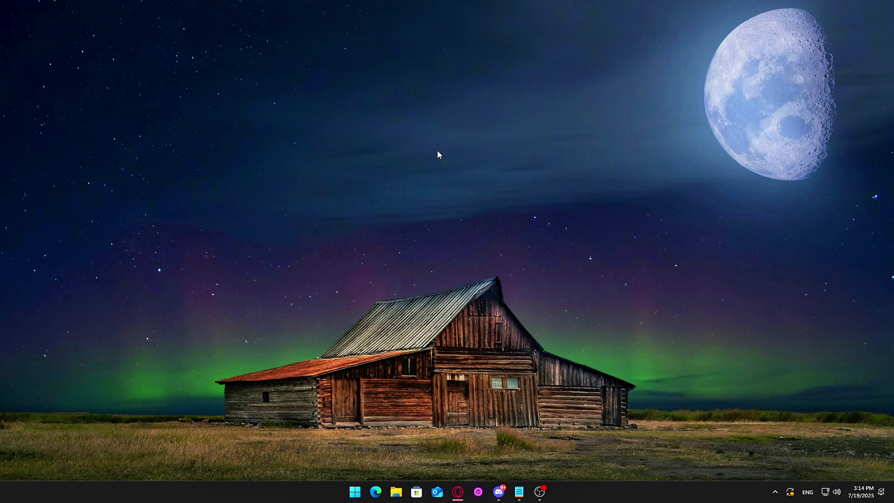
- Turn on Storage Sense in System > Storage and view its cleanup options
key(super+i)
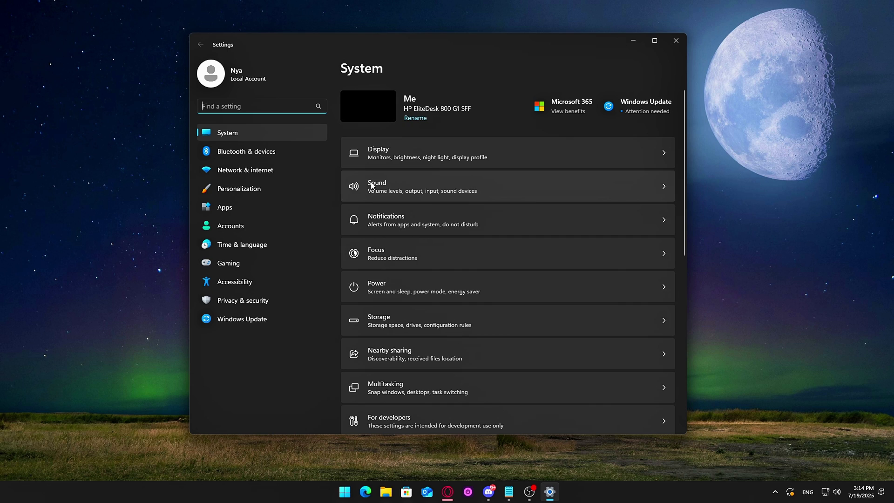
click(428, 321)
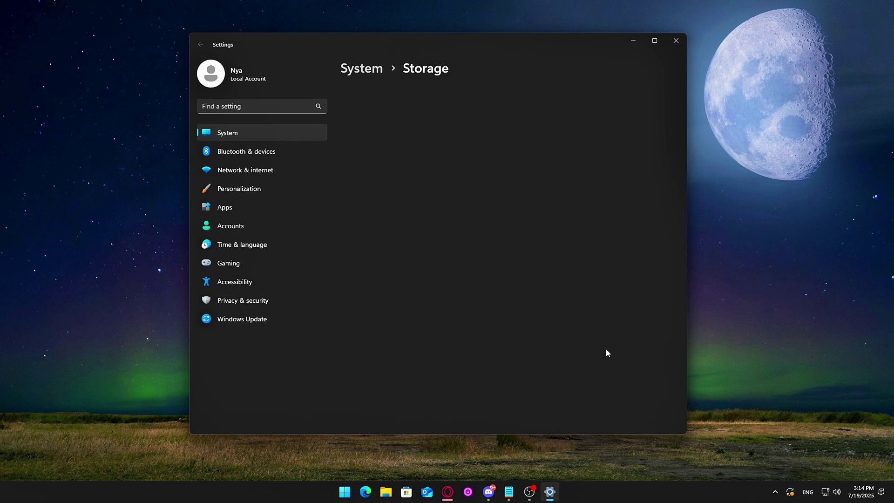
scroll(580, 294, down, 2)
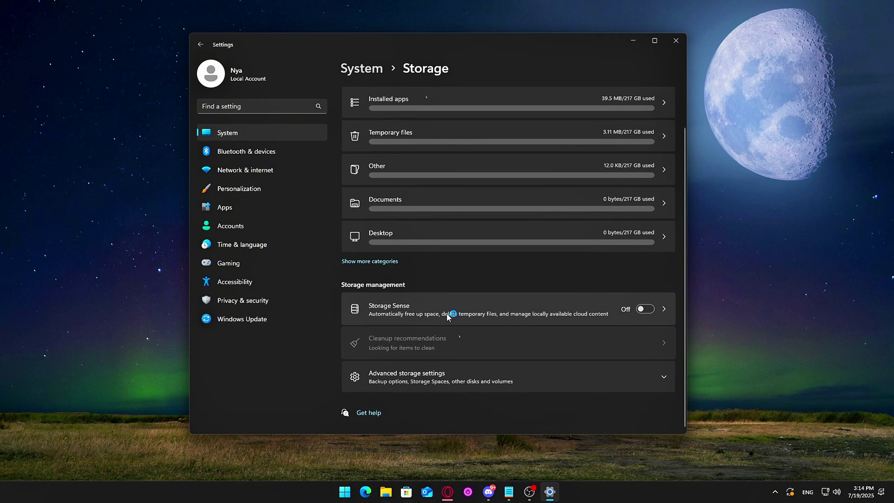
click(644, 309)
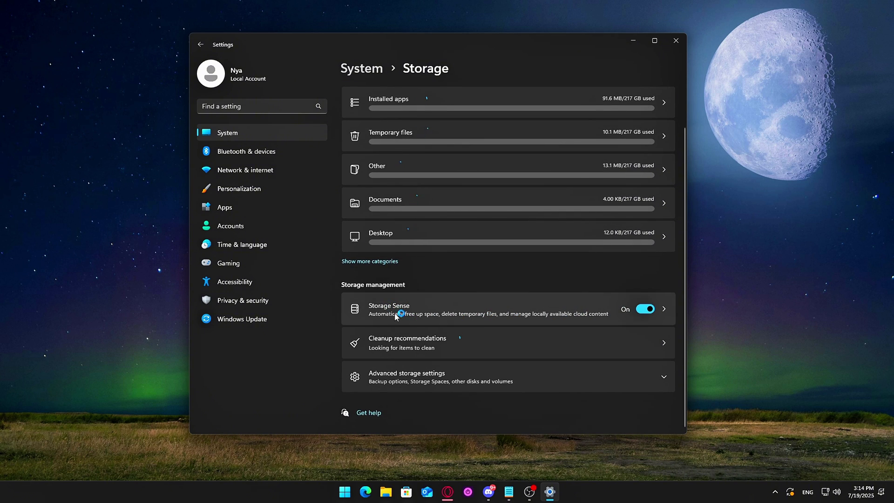
click(510, 313)
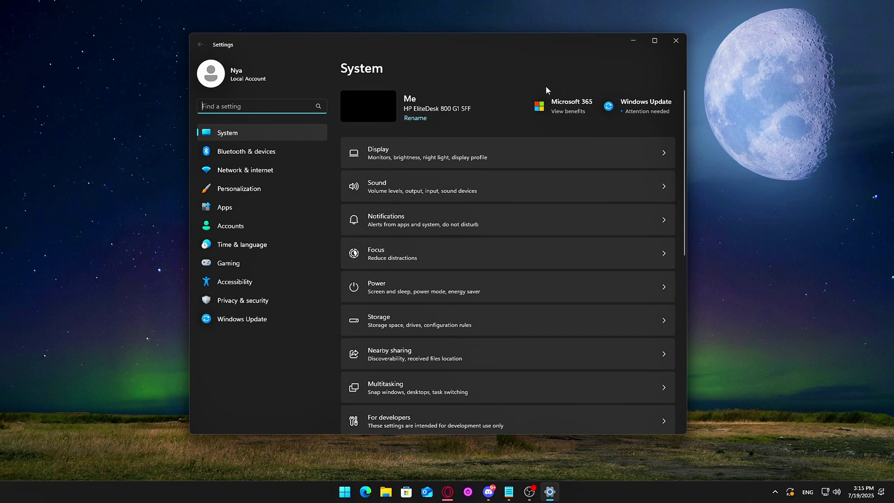
- Switch off all notifications under System > Notifications
click(216, 140)
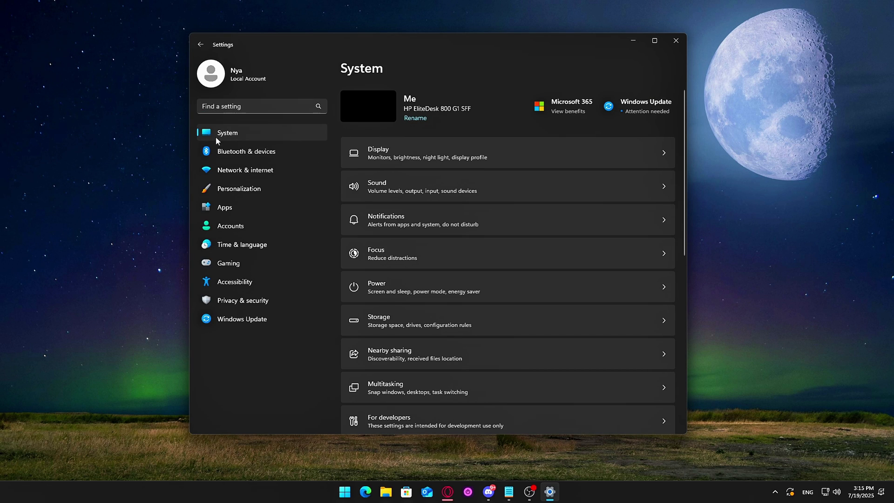
click(403, 219)
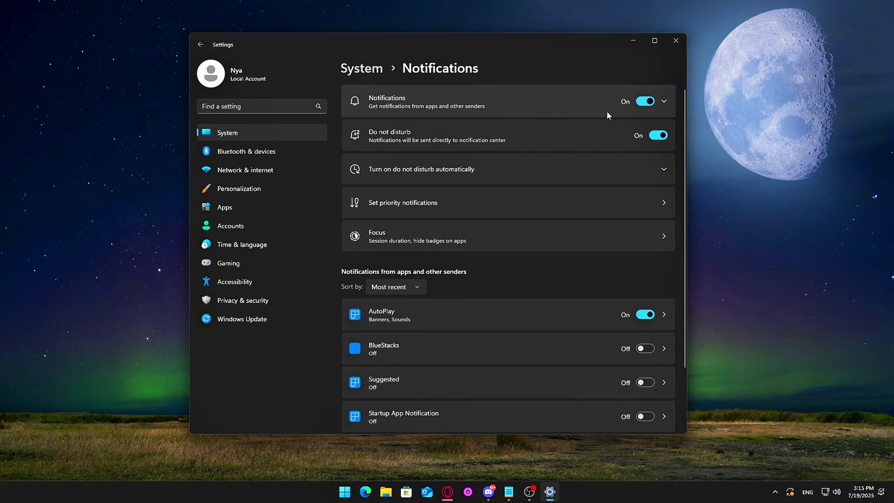
click(645, 102)
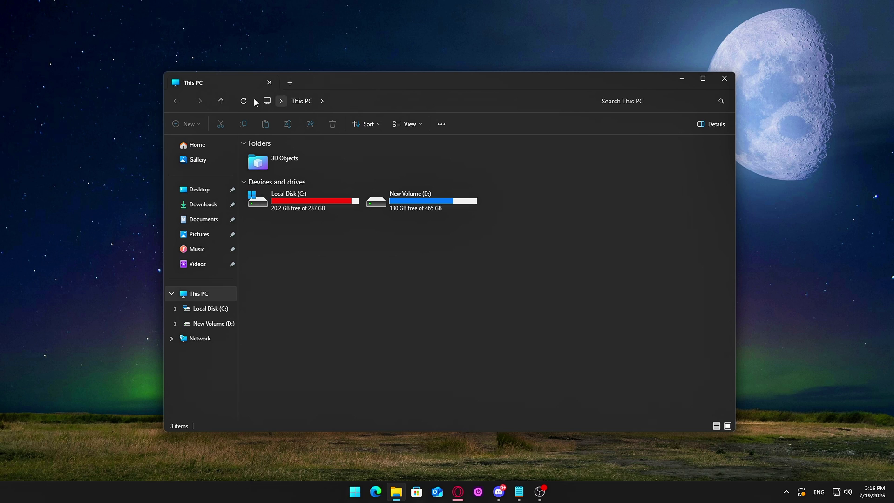
- Open File Explorer's Folder Options from the See more menu and move it aside
click(438, 126)
click(391, 293)
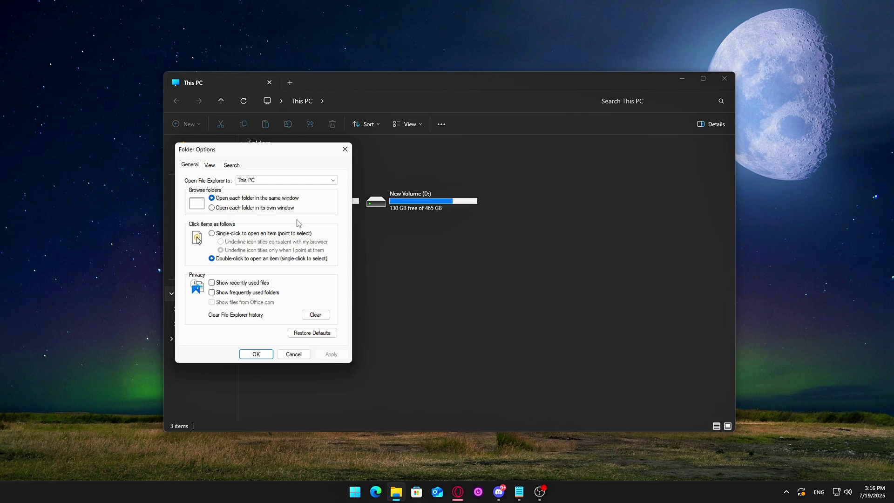
drag(246, 152, 383, 168)
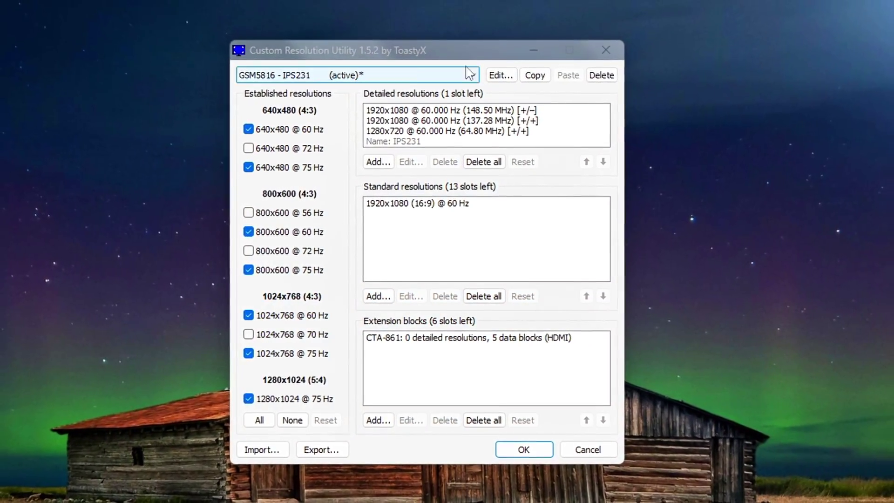
- In CRU, pick the GSM5816 - IPS231 monitor and add a detailed resolution
click(417, 63)
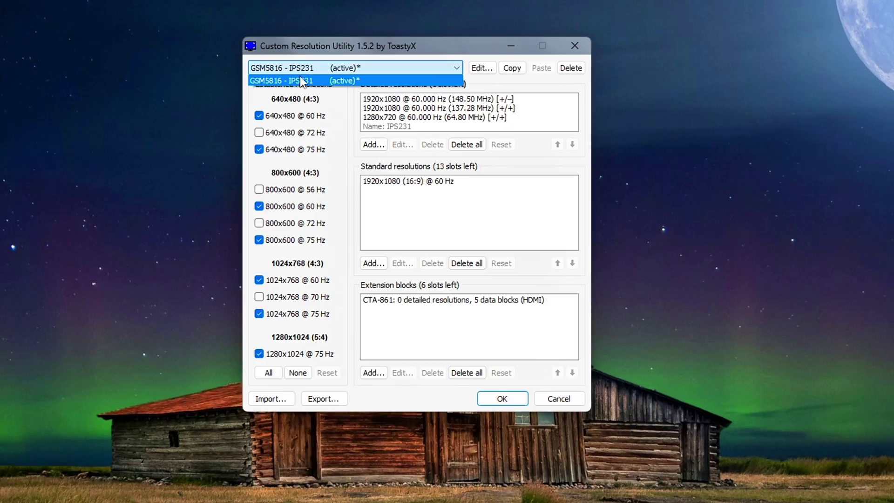
click(321, 79)
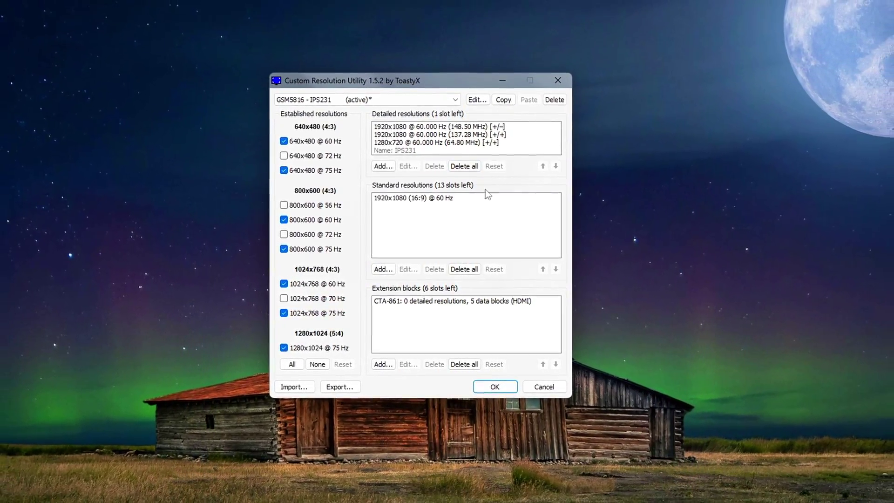
click(383, 166)
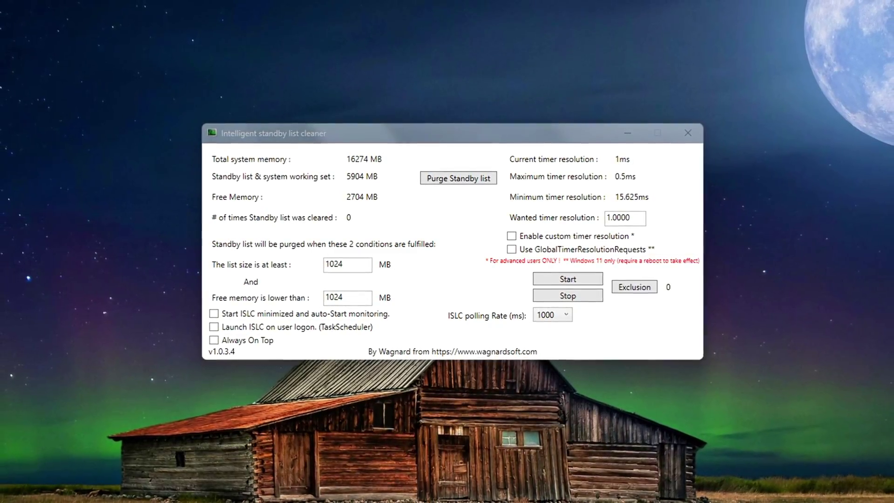
- Enable ISLC's custom timer resolution, then select Microsoft XPS Document Writer in Windows Features
click(527, 240)
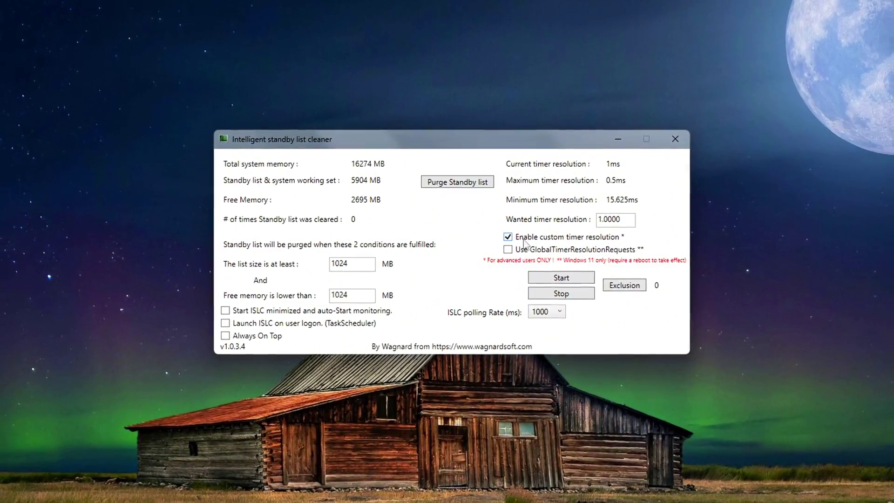
drag(627, 220, 586, 224)
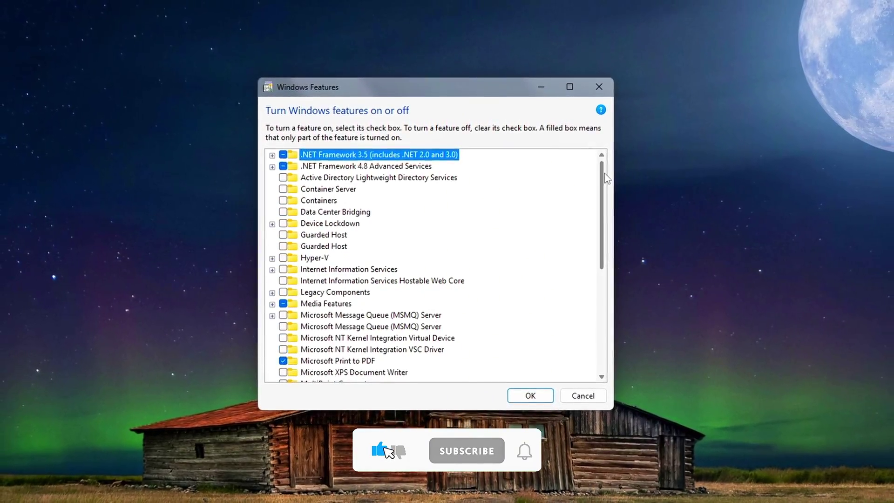
drag(602, 178, 592, 232)
click(329, 257)
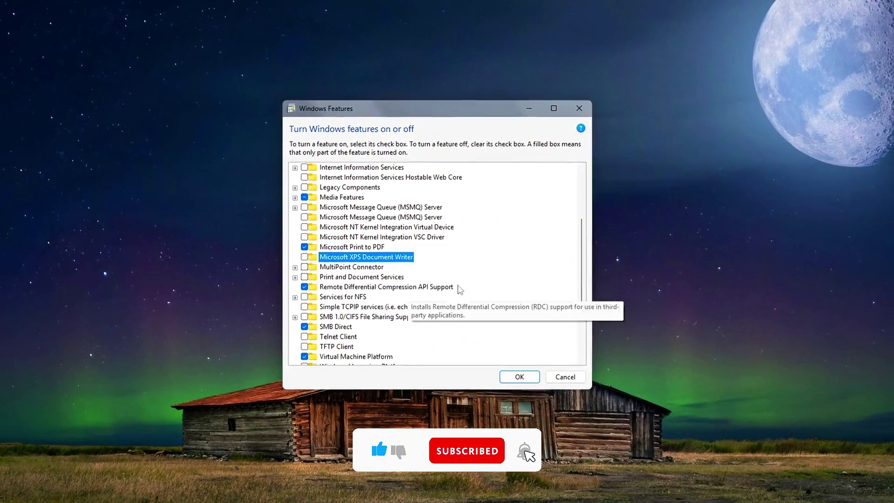
drag(580, 242, 569, 277)
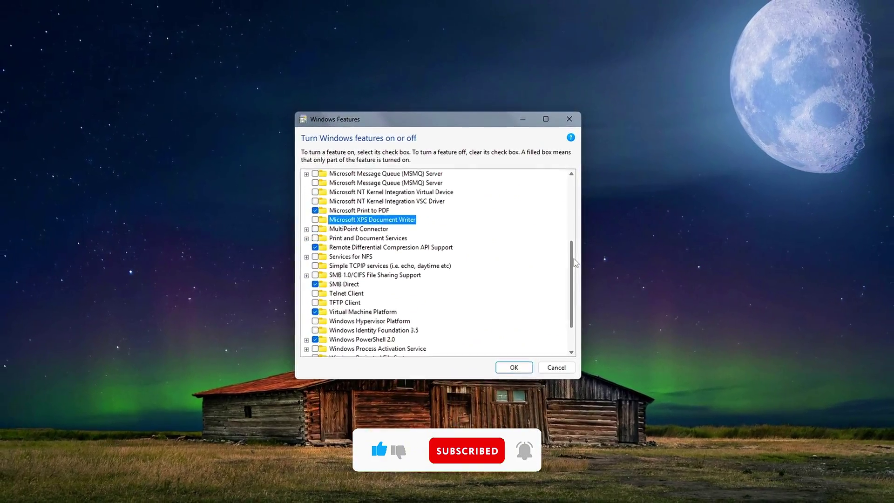